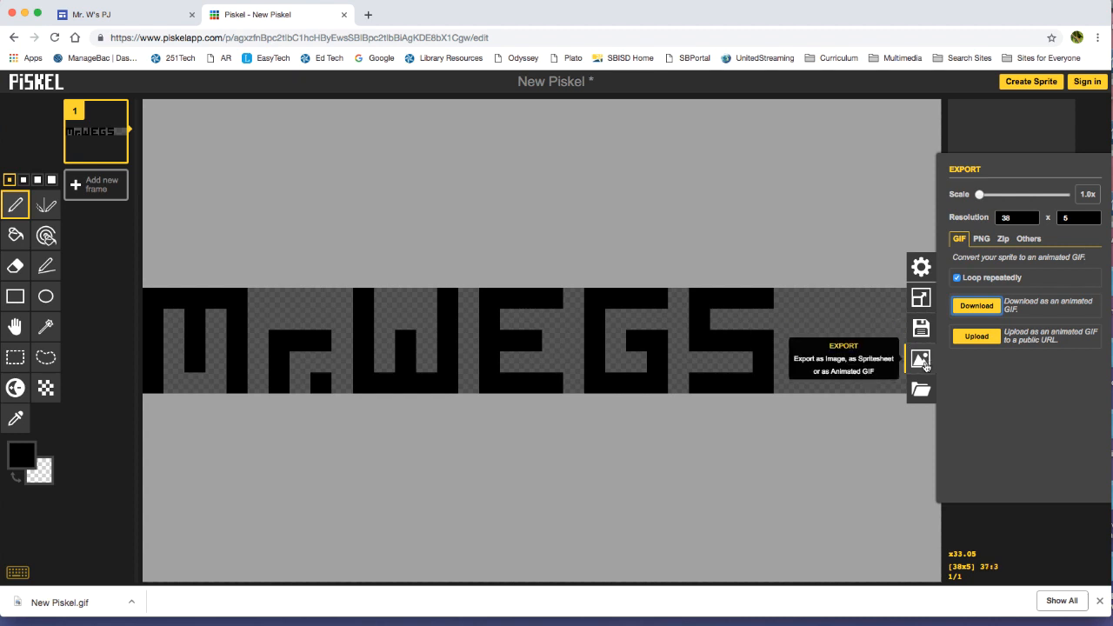
pyautogui.click(922, 359)
pyautogui.click(1098, 359)
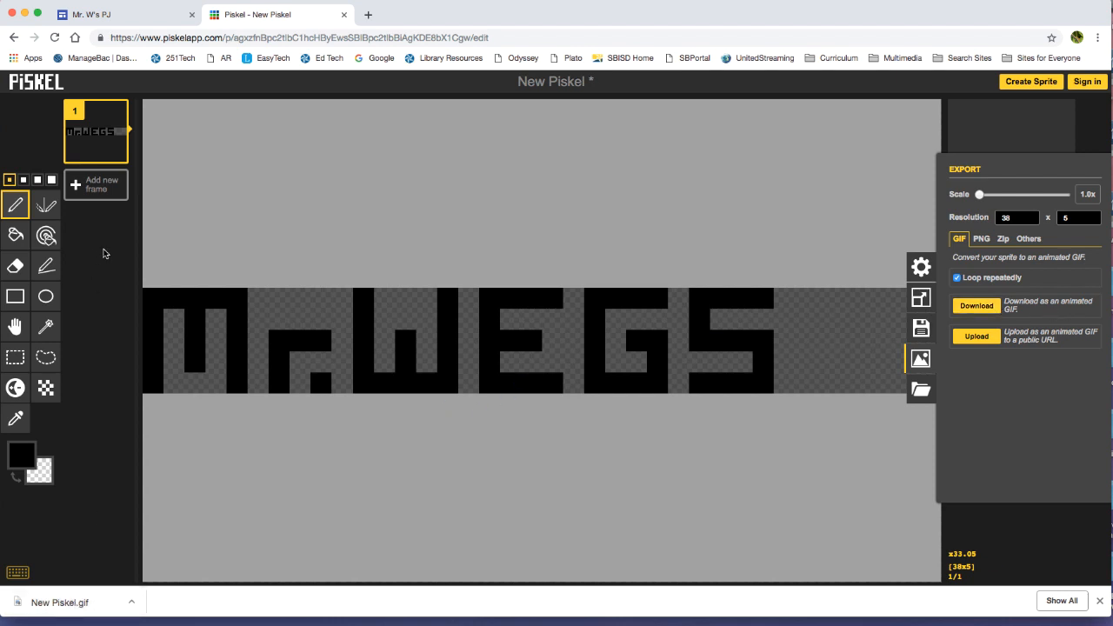
# - Switch to the Google Sites page and upload New Piskel.gif from the Downloads folder as an image
pyautogui.click(119, 13)
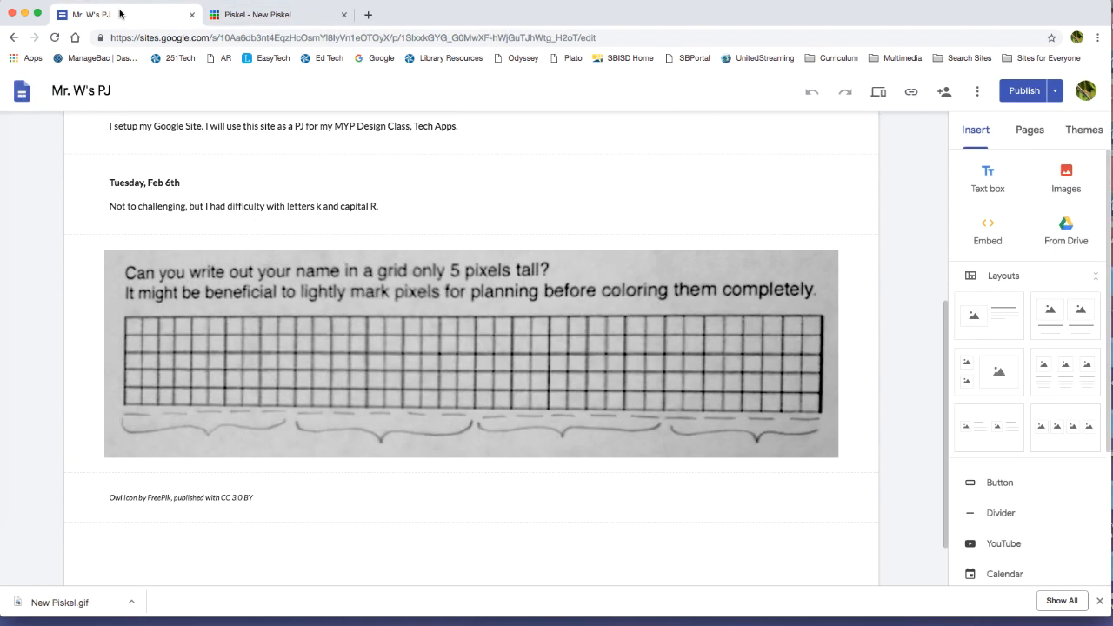
pyautogui.click(1061, 183)
pyautogui.click(1052, 220)
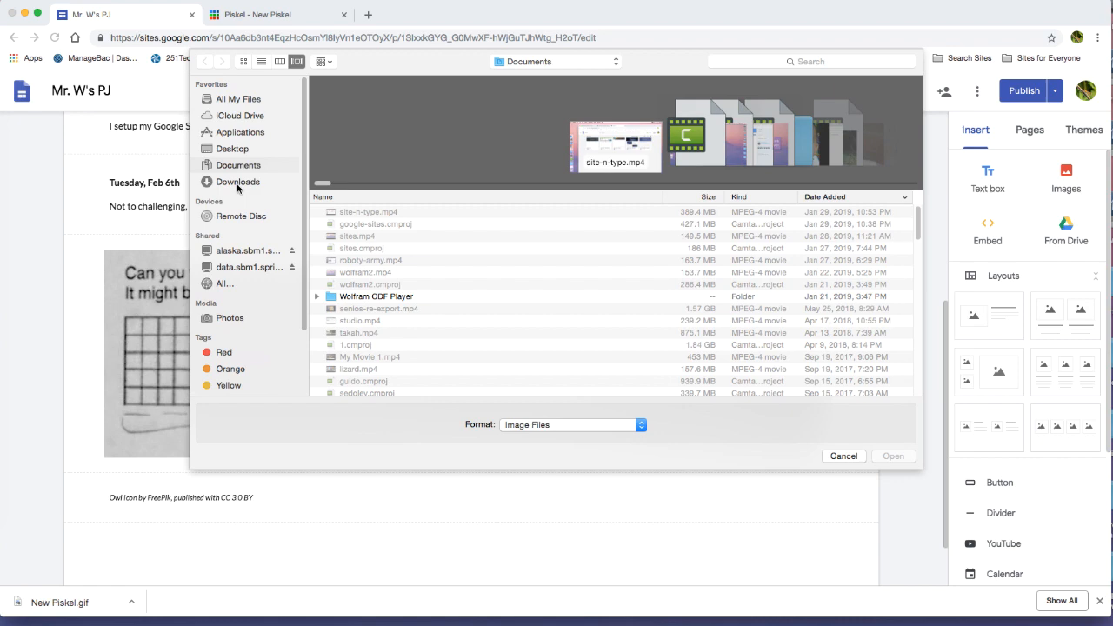
pyautogui.click(237, 184)
pyautogui.doubleClick(369, 214)
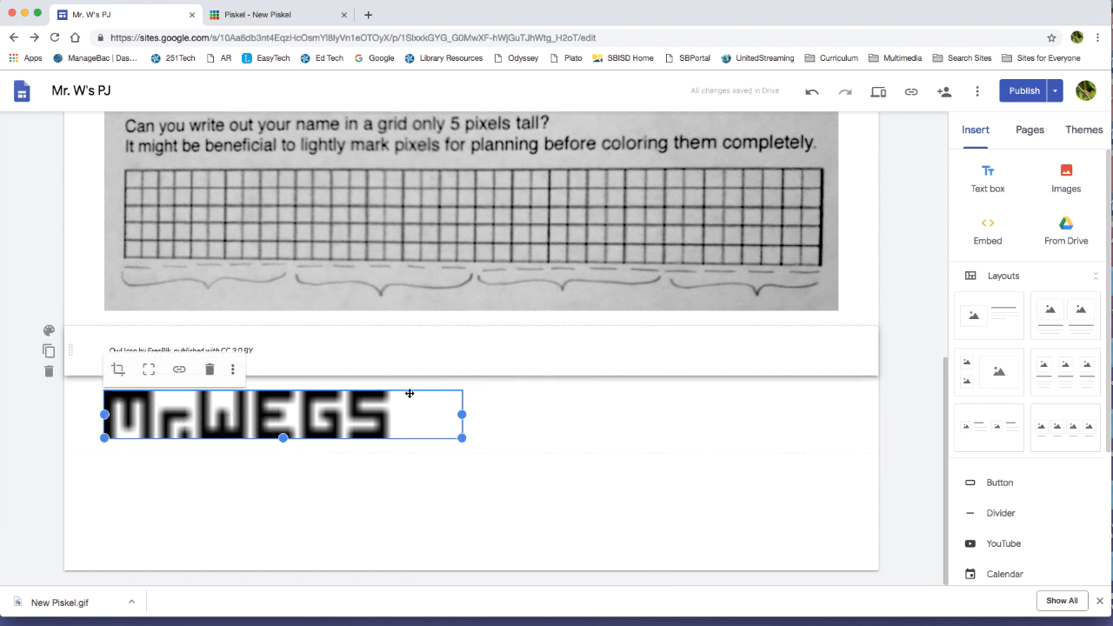
pyautogui.click(385, 510)
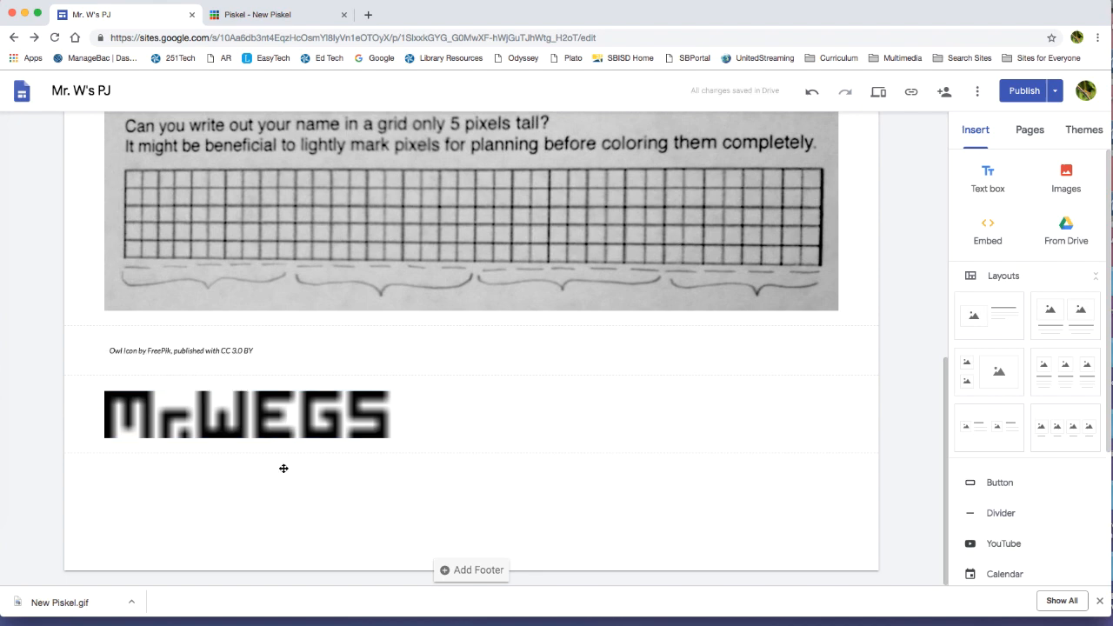
# - Switch to Finder and examine New Piskel.gif's preview and details in the Downloads folder
pyautogui.click(24, 14)
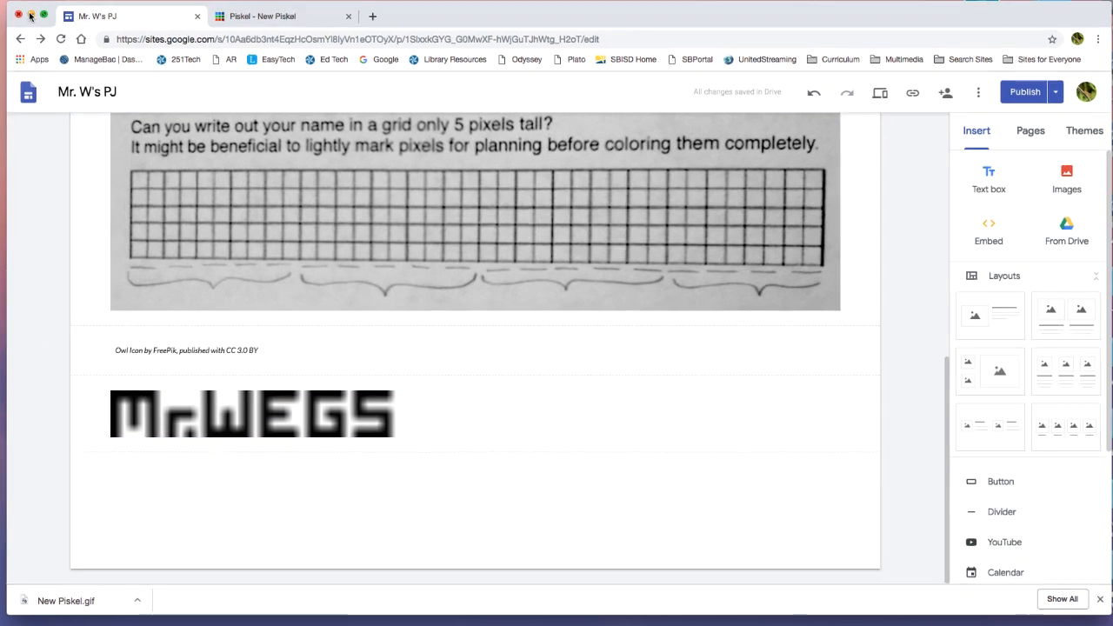
pyautogui.click(22, 126)
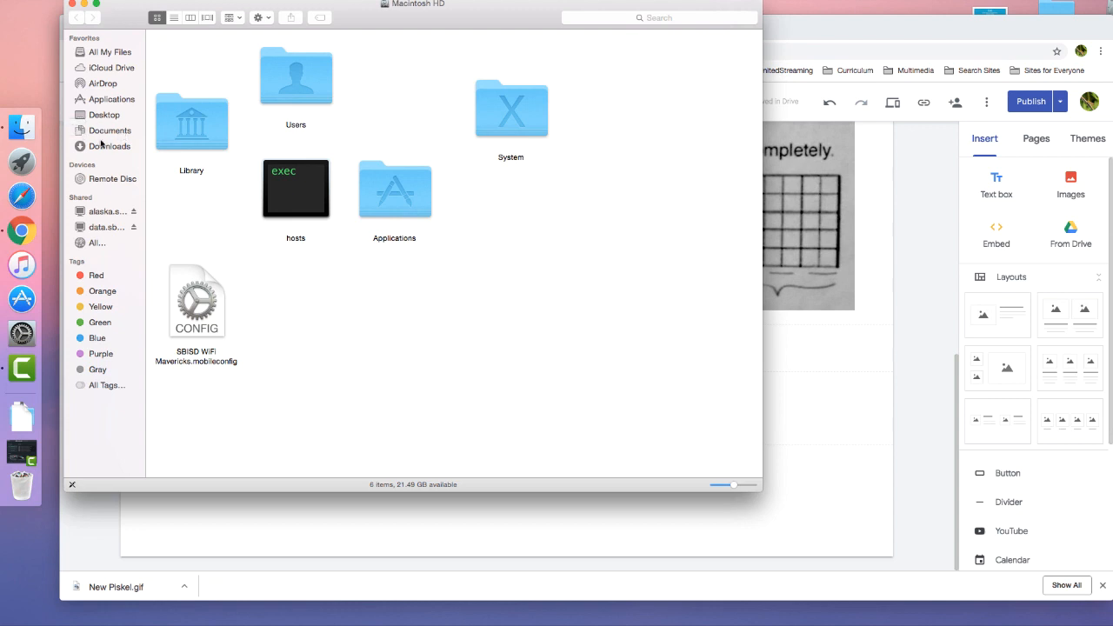
pyautogui.click(105, 146)
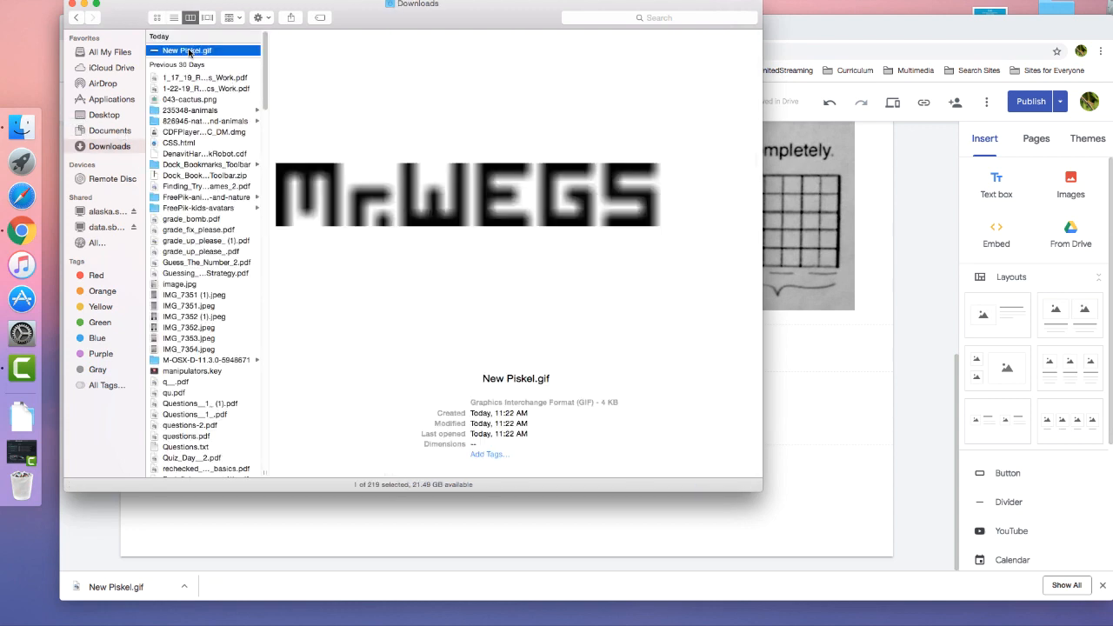
pyautogui.click(189, 53)
pyautogui.moveTo(274, 8)
pyautogui.mouseDown()
pyautogui.moveTo(258, 4)
pyautogui.moveTo(273, 7)
pyautogui.mouseUp()
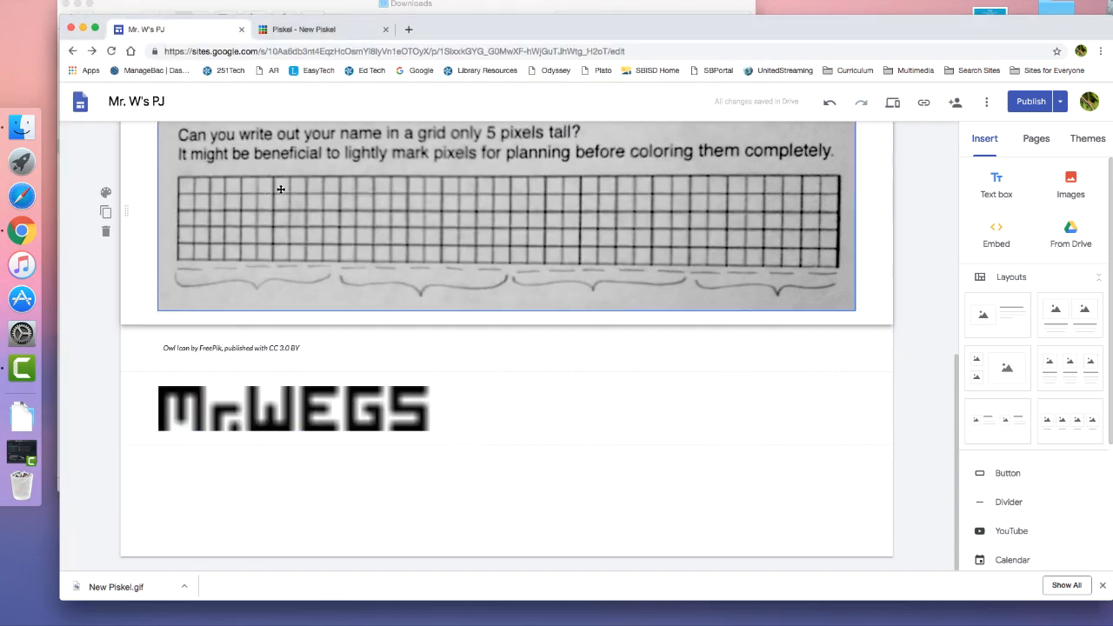
# - Compare the GIF's file dimensions in Finder with the export resolution shown in Piskel
pyautogui.click(345, 7)
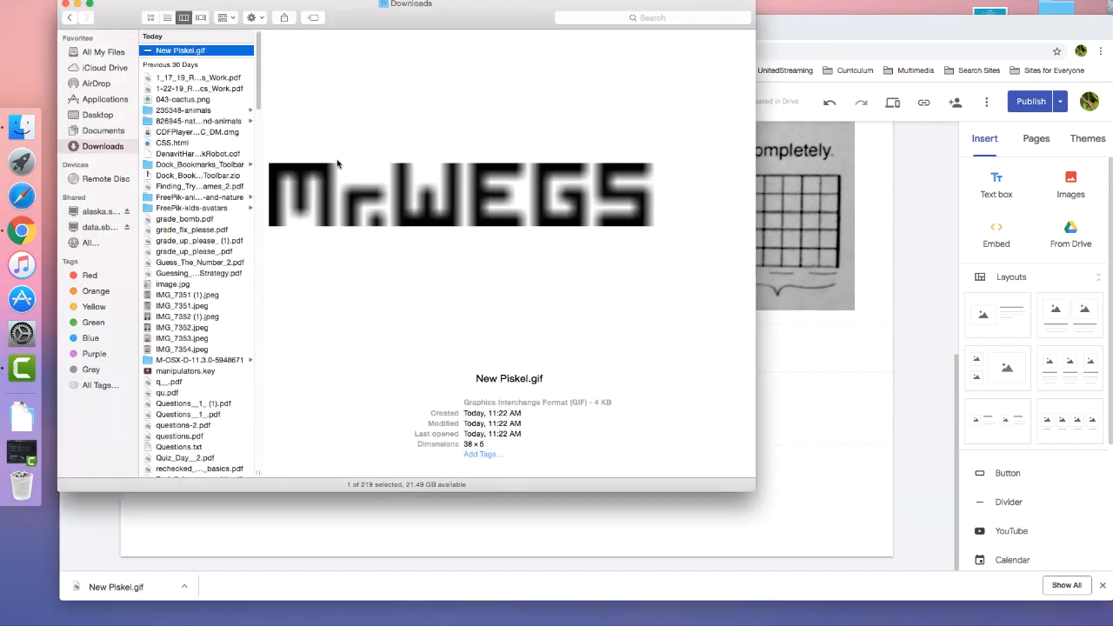
pyautogui.click(793, 25)
pyautogui.click(319, 33)
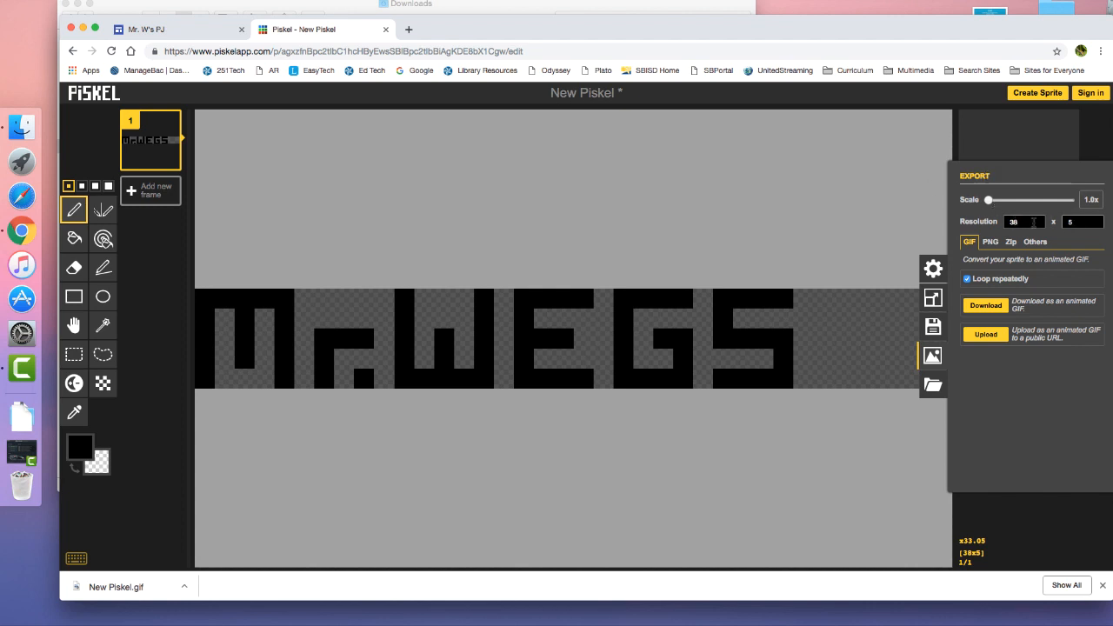
pyautogui.click(592, 7)
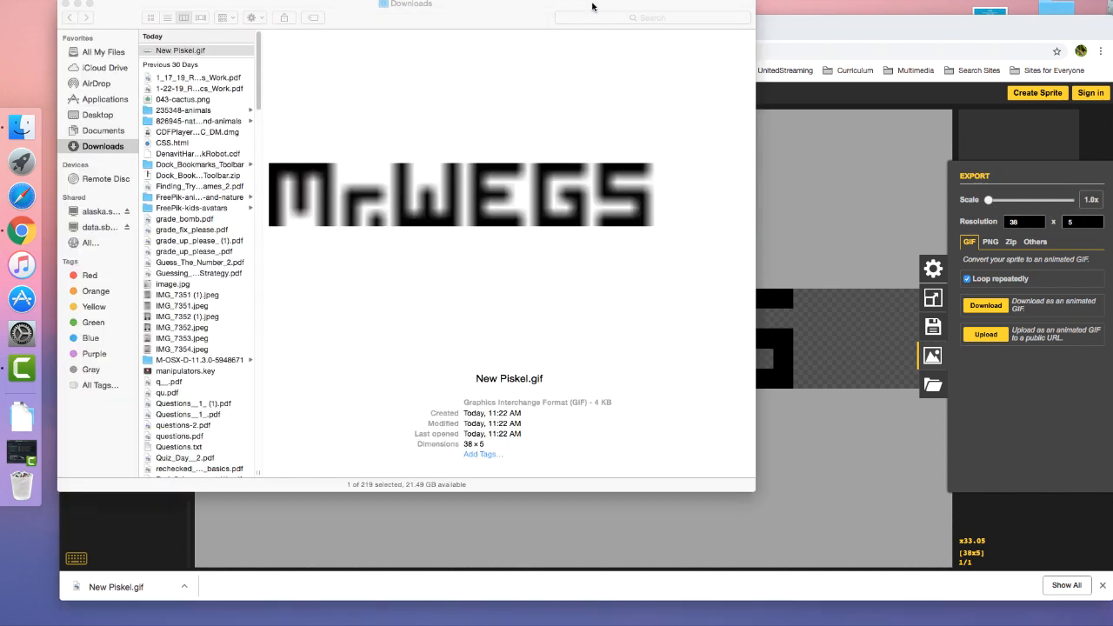
# - Open New Piskel.gif in Preview to view it at actual size, moving its window beside the Finder window
pyautogui.doubleClick(156, 51)
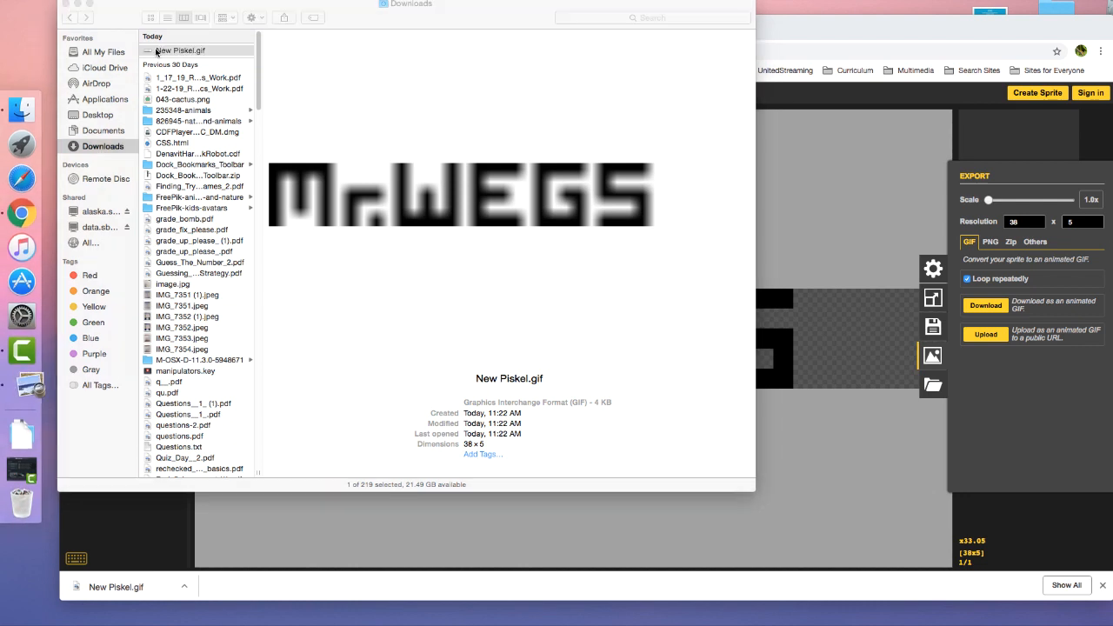
pyautogui.moveTo(178, 13); pyautogui.dragTo(396, 122)
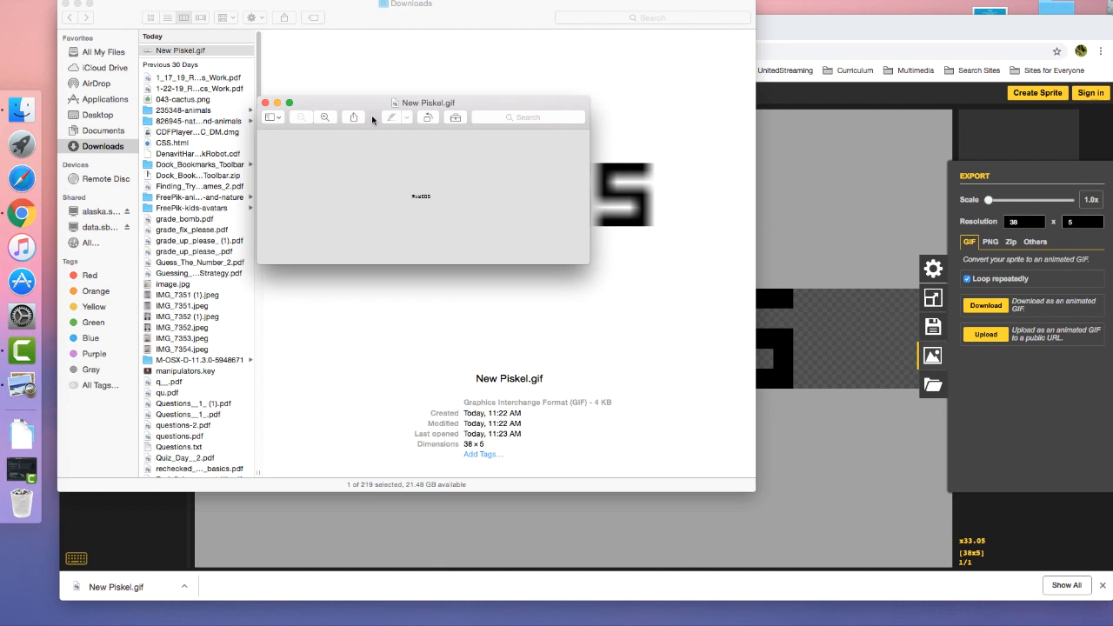
pyautogui.moveTo(369, 111); pyautogui.dragTo(801, 51)
pyautogui.click(827, 37)
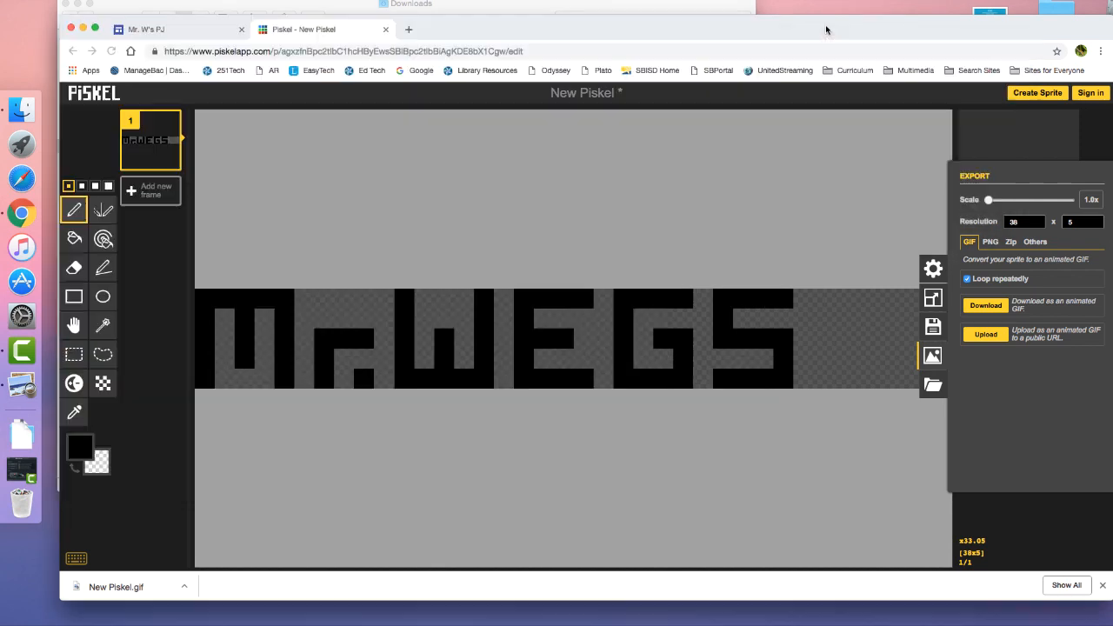
# - Compare the image on the Google Sites page with its Finder preview and its actual size in Preview
pyautogui.click(187, 28)
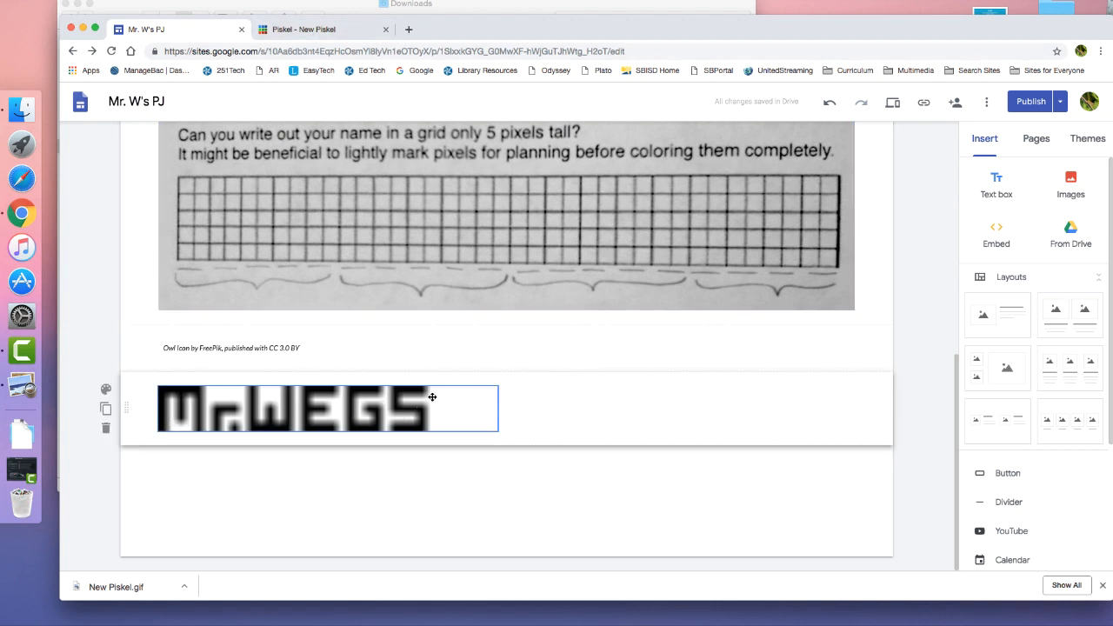
pyautogui.click(495, 5)
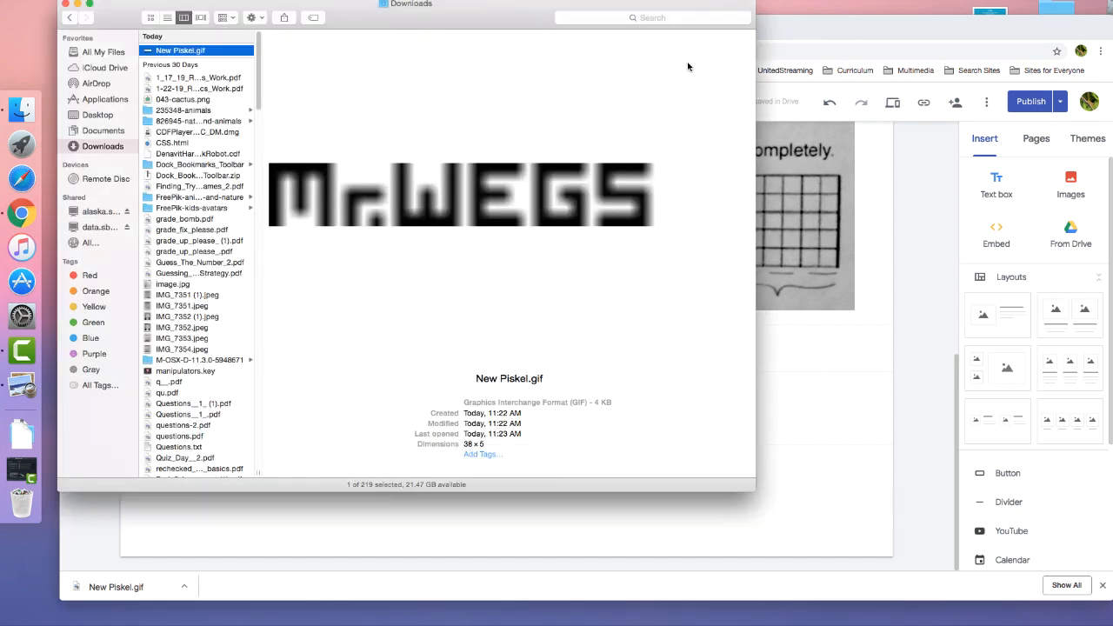
pyautogui.click(22, 386)
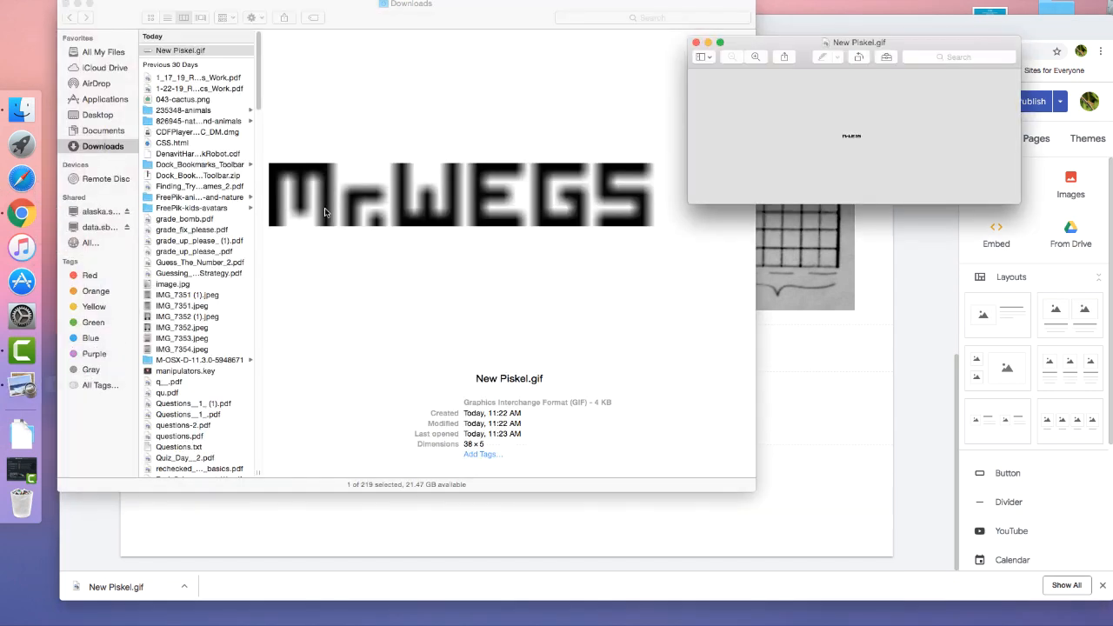
pyautogui.moveTo(713, 46); pyautogui.dragTo(295, 4)
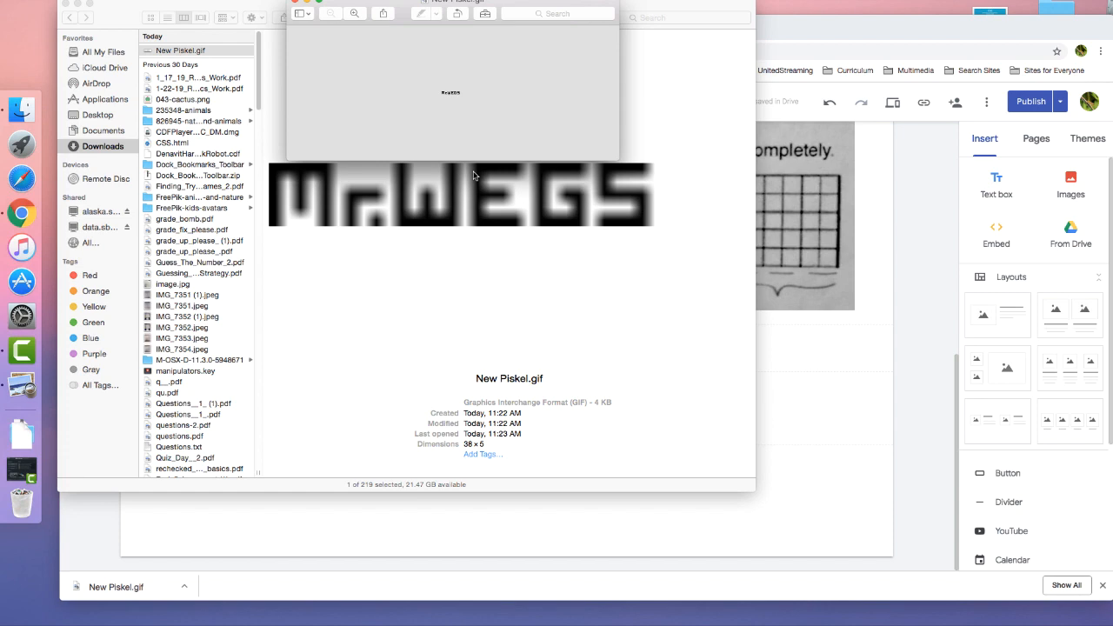
pyautogui.click(848, 35)
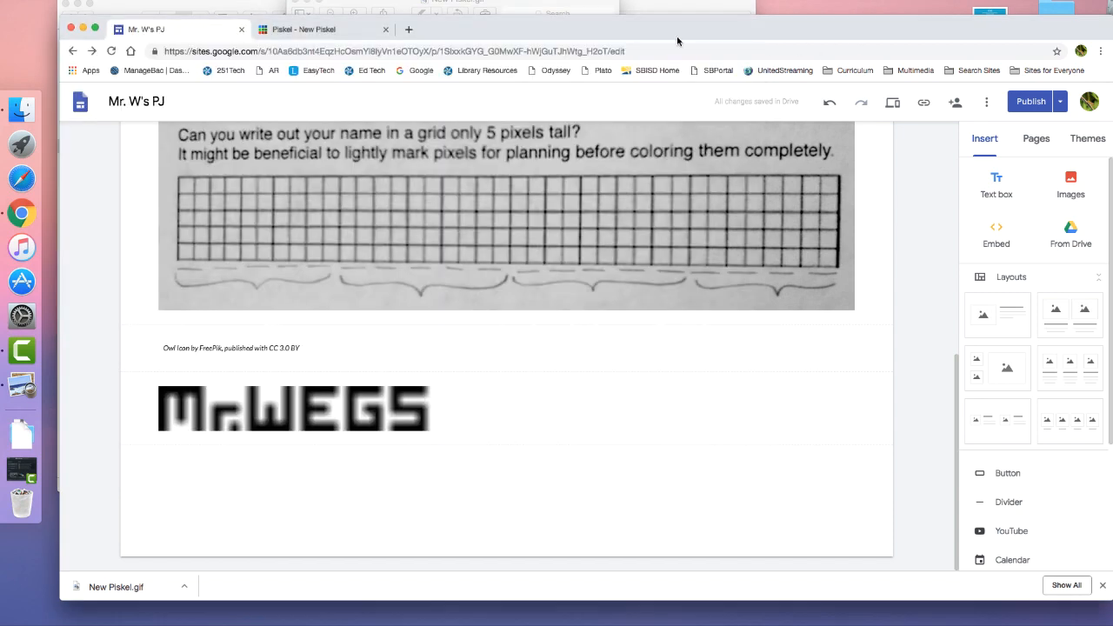
# - Switch to Piskel and resize the canvas to 380 × 50 px without resizing its content
pyautogui.click(330, 33)
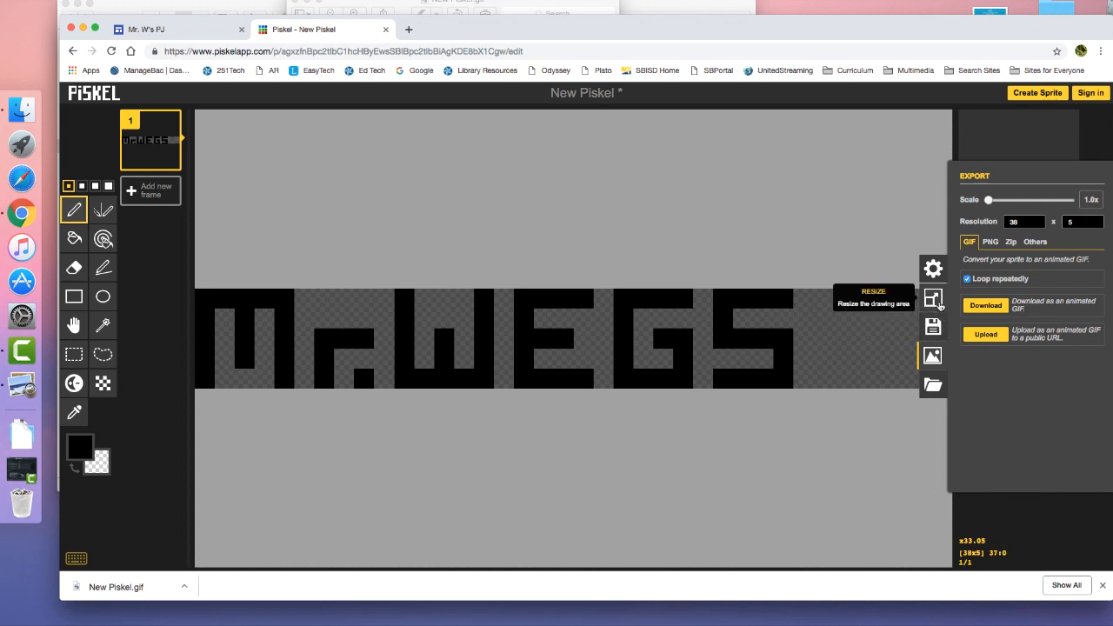
pyautogui.click(933, 298)
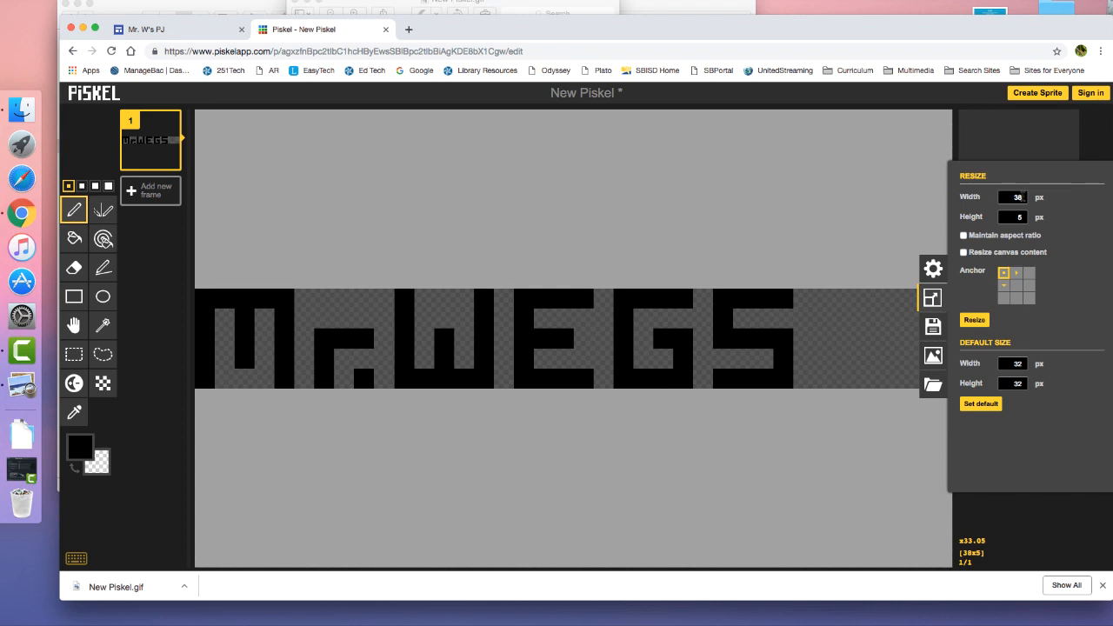
pyautogui.click(1023, 197)
pyautogui.write('0')
pyautogui.press('Tab')
pyautogui.click(967, 319)
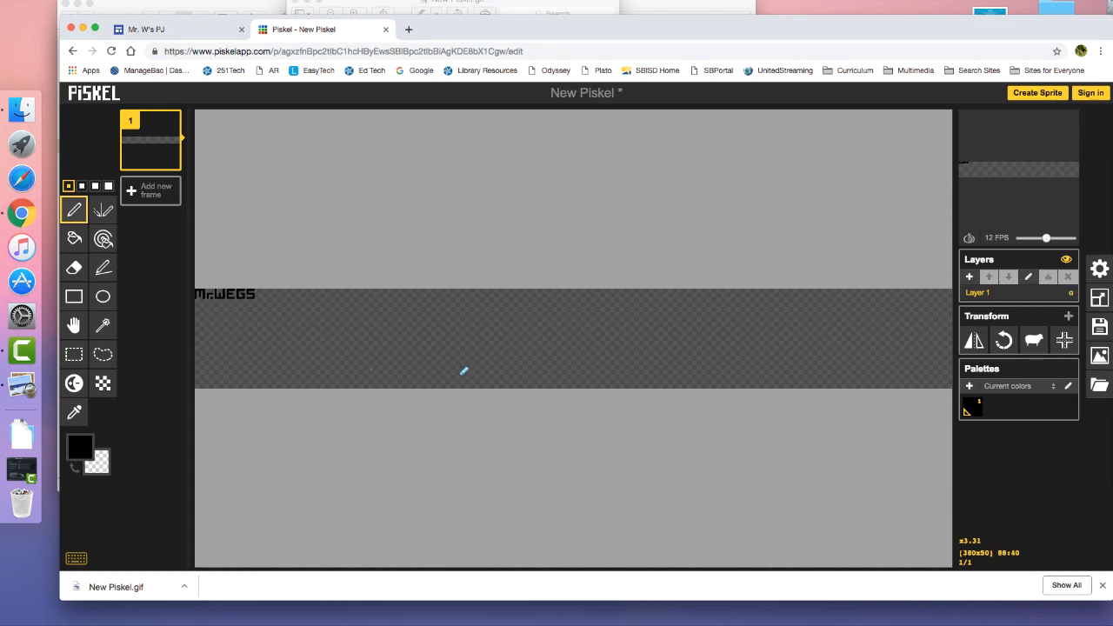
# - Set the canvas size back to 38 × 5 px
pyautogui.click(1099, 297)
pyautogui.click(1023, 196)
pyautogui.press('BackSpace')
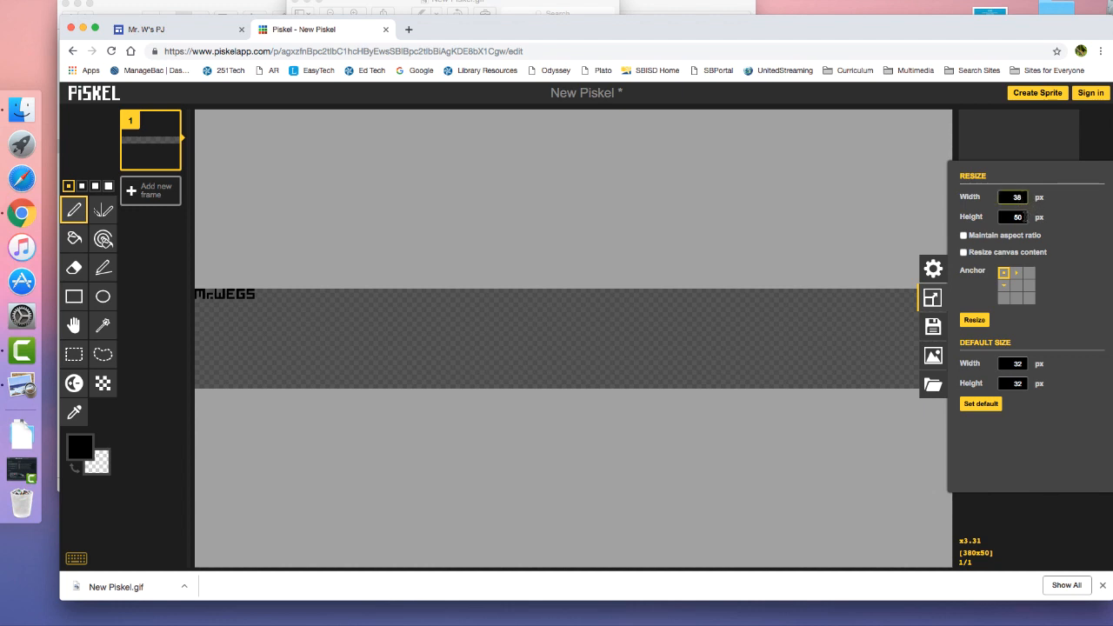
pyautogui.click(1026, 217)
pyautogui.press('BackSpace')
pyautogui.click(974, 320)
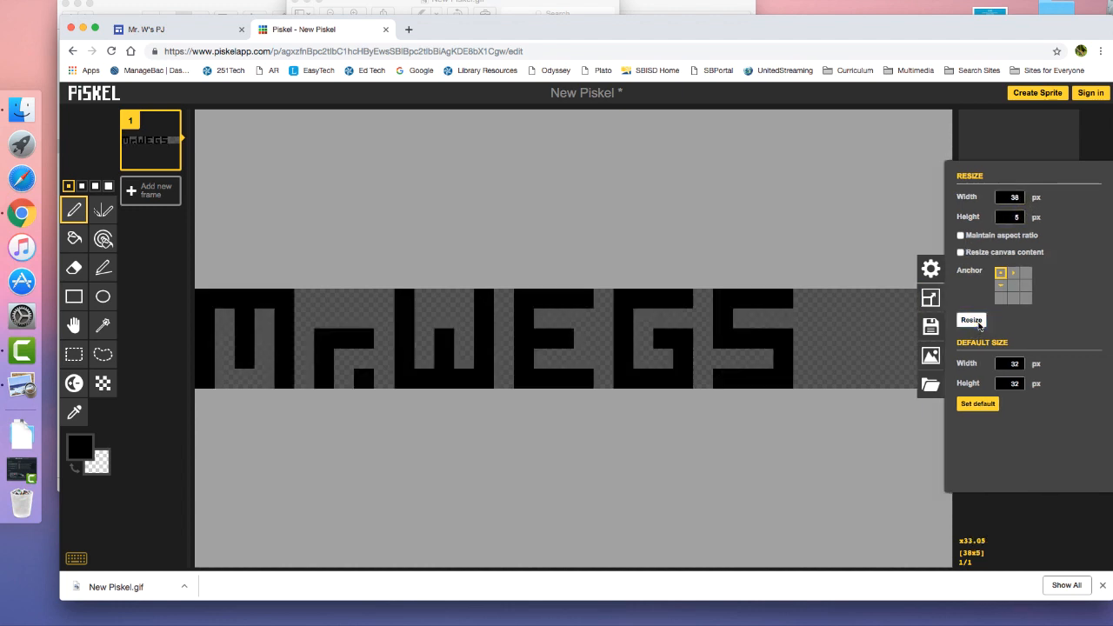
# - Resize the canvas to 380 × 50 px with the canvas content resized along with it
pyautogui.click(1099, 297)
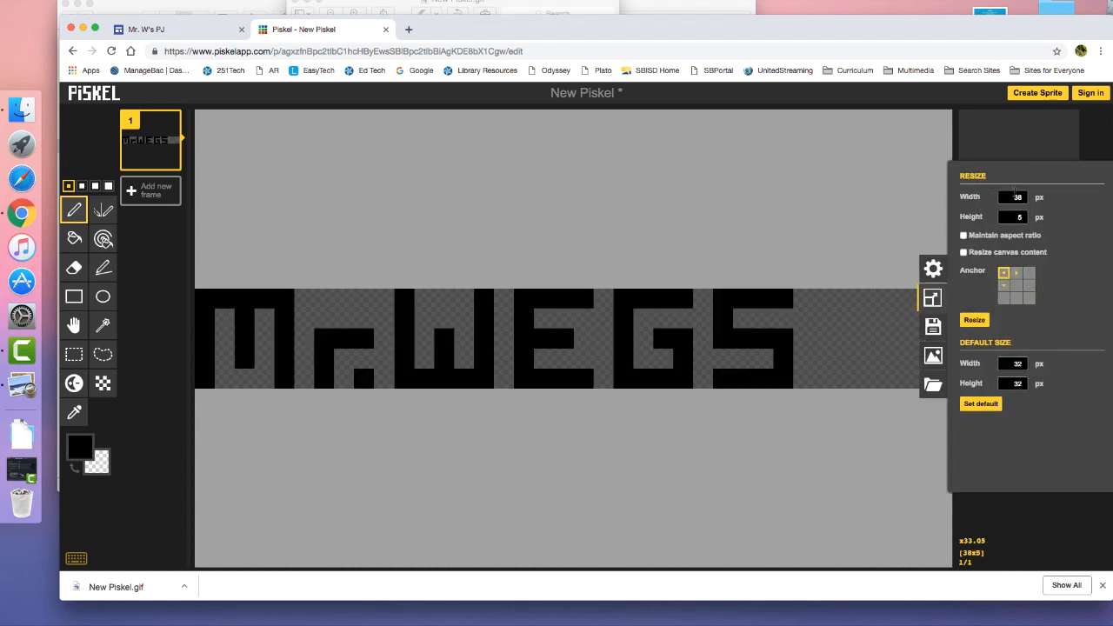
pyautogui.click(1019, 197)
pyautogui.click(1024, 216)
pyautogui.write('0')
pyautogui.click(997, 252)
pyautogui.click(973, 320)
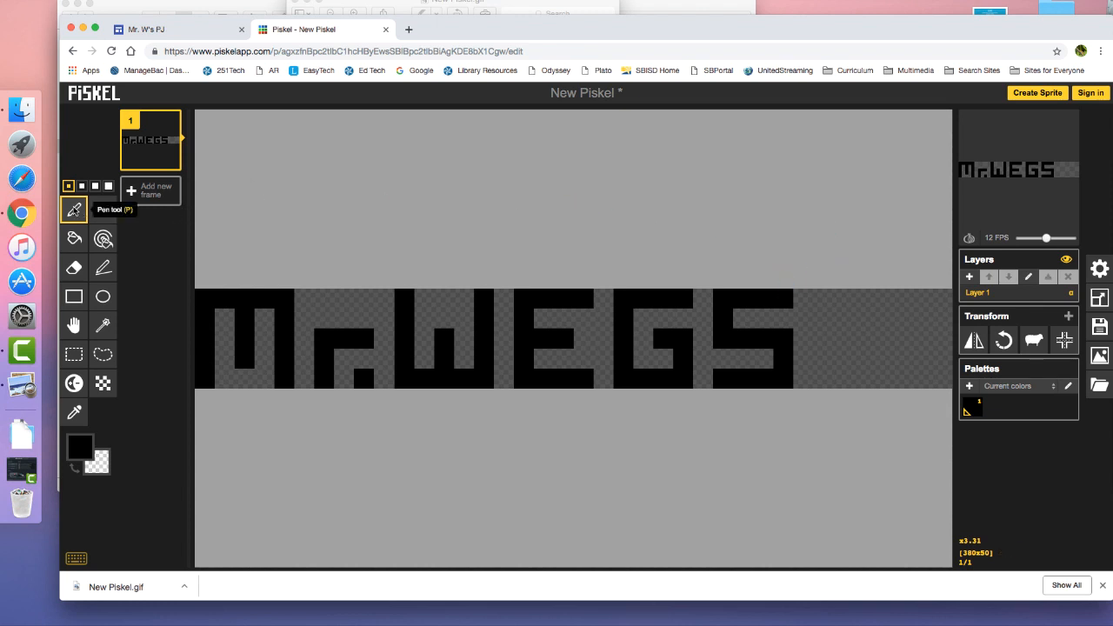
# - Activate the Pen tool and set the primary colour to bright red
pyautogui.click(74, 267)
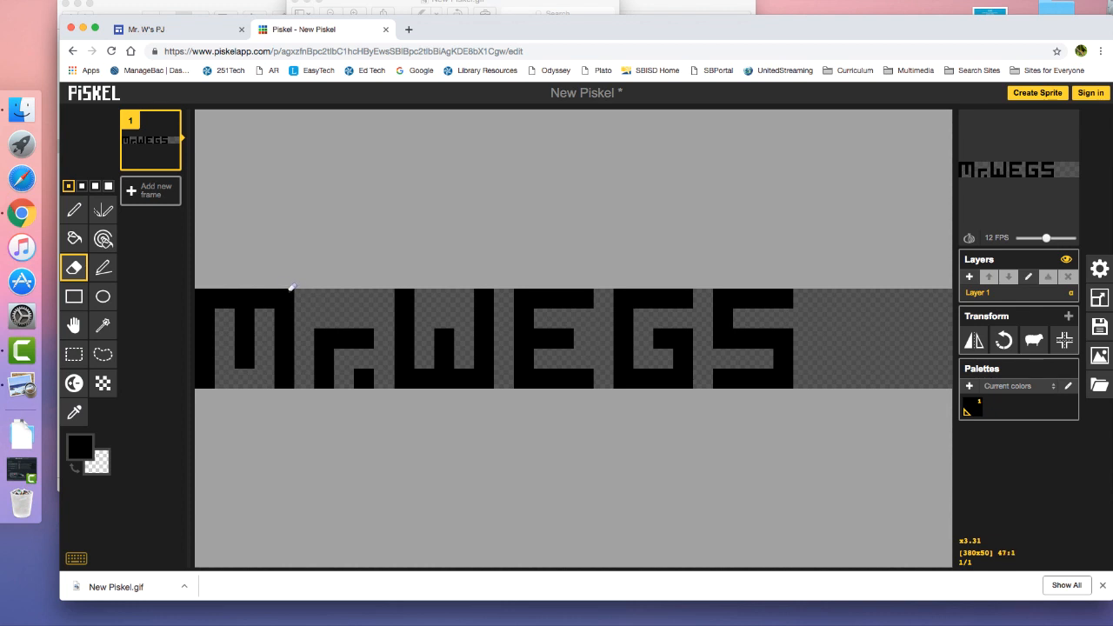
pyautogui.click(74, 209)
pyautogui.click(80, 446)
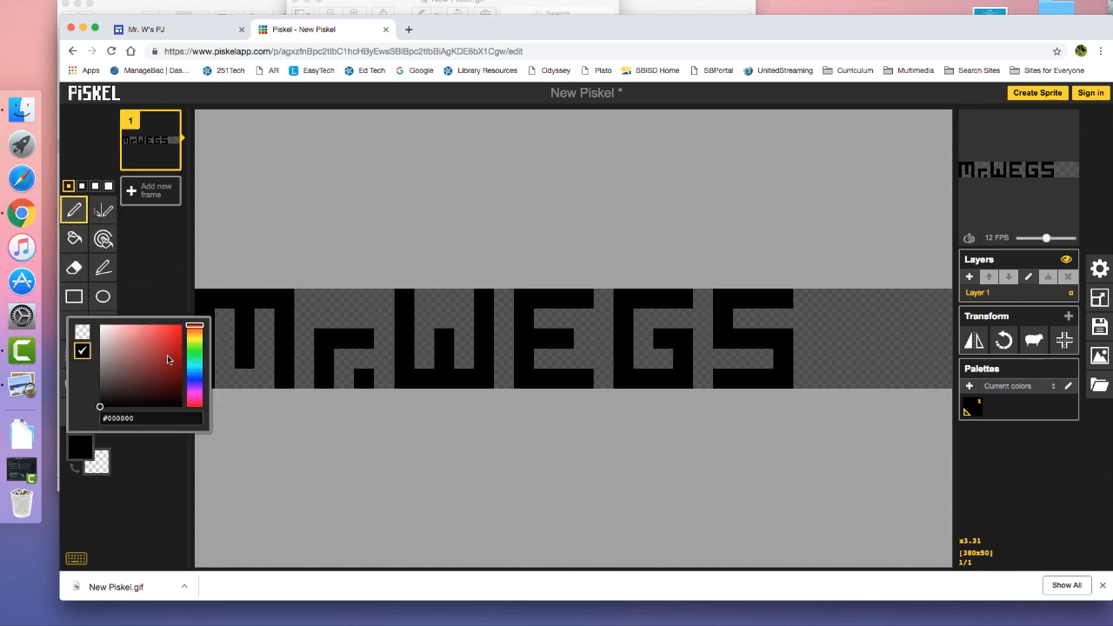
pyautogui.click(180, 326)
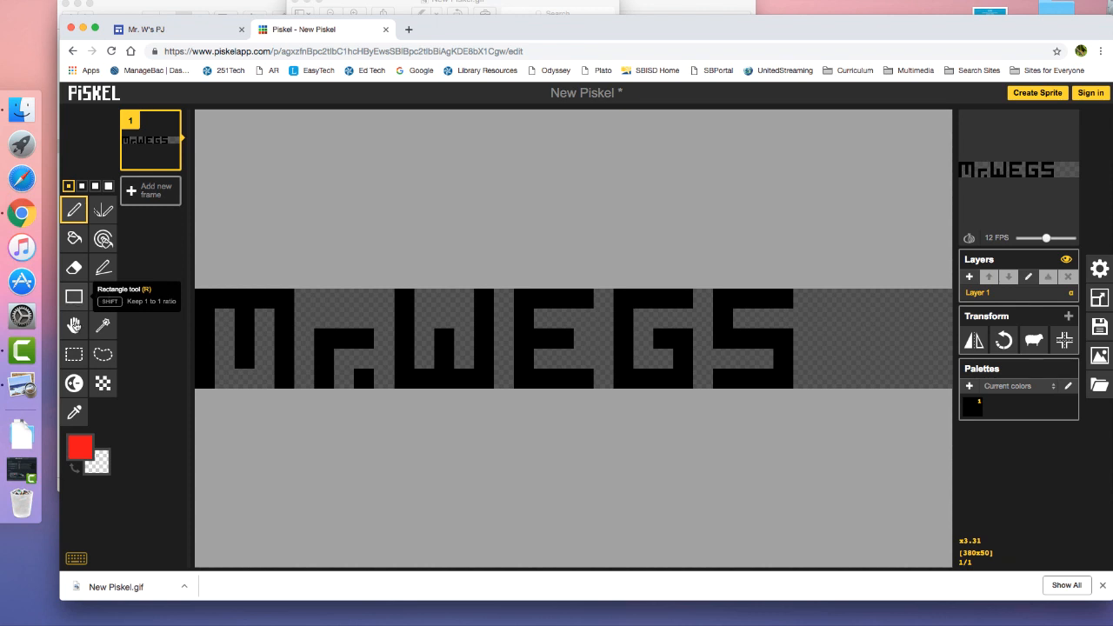
# - Try out a rectangular selection over the upper-right corner block of the letter M, then clear it
pyautogui.click(74, 354)
pyautogui.moveTo(302, 280); pyautogui.dragTo(276, 306)
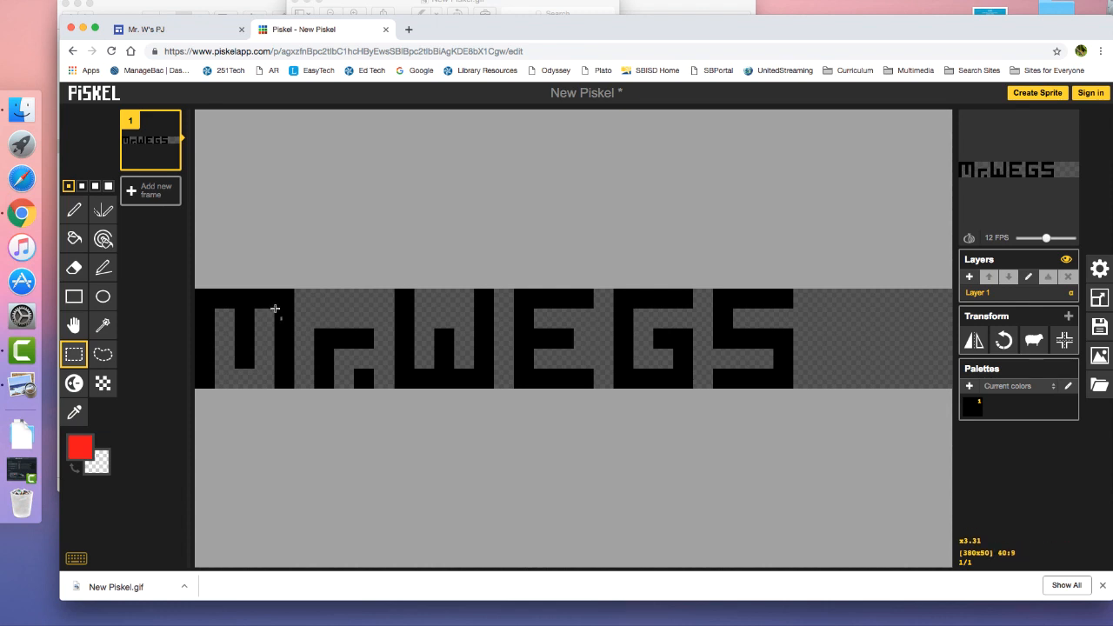
pyautogui.moveTo(275, 307); pyautogui.dragTo(297, 287)
pyautogui.click(337, 274)
# - Export the enlarged sprite as an animated GIF at 380 × 50 resolution and download it
pyautogui.click(1099, 355)
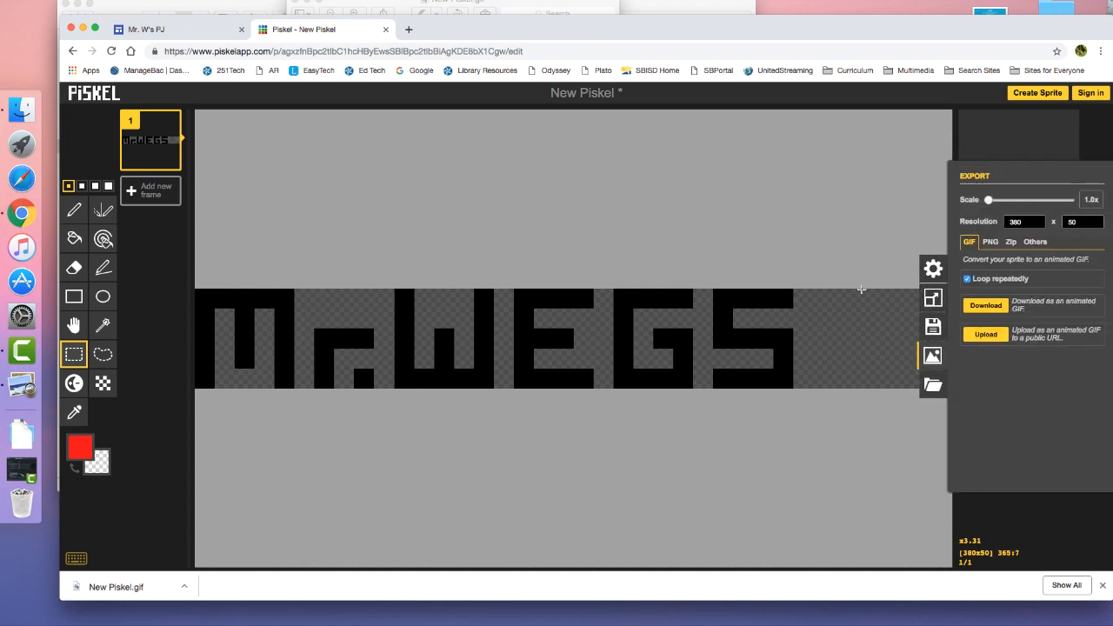
pyautogui.click(986, 306)
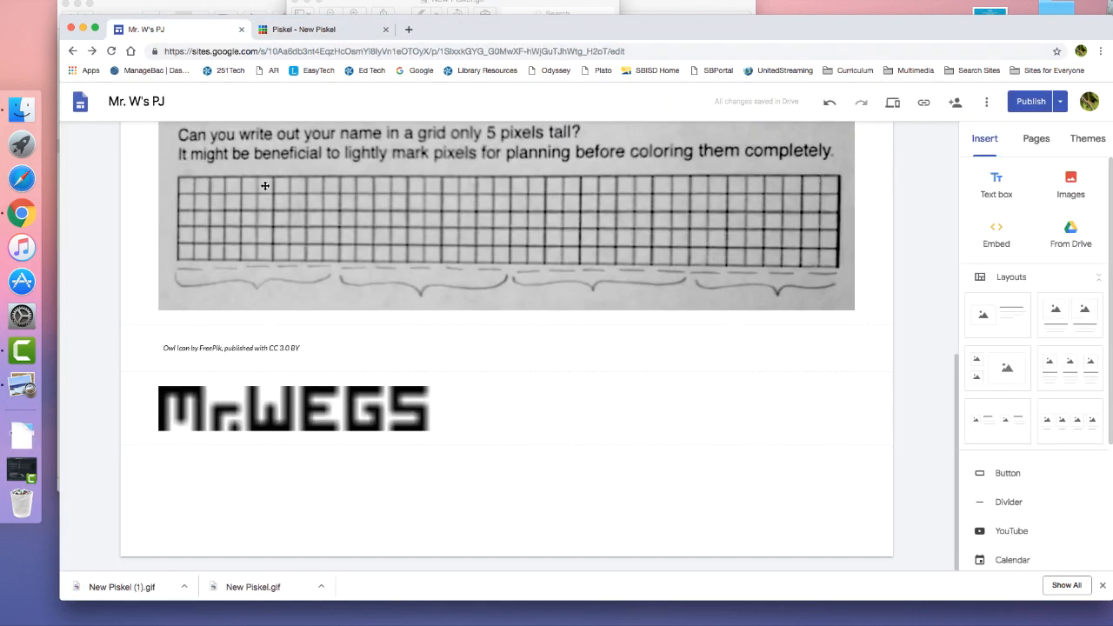
# - Switch to the Google Site and upload New Piskel (1).gif as an image below the blurry name image
pyautogui.click(170, 31)
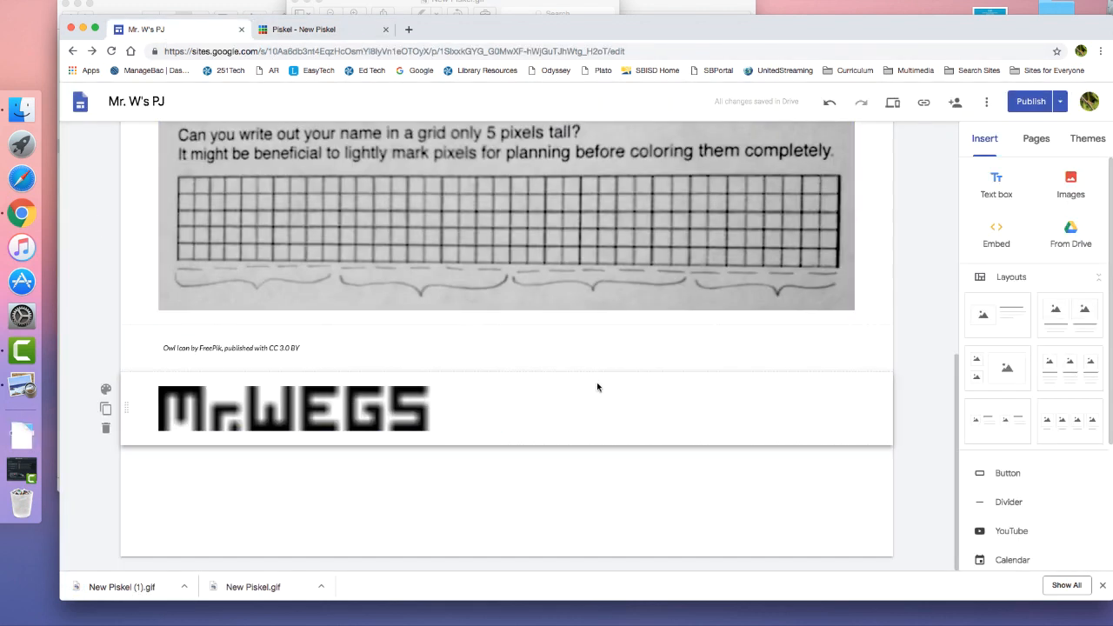
pyautogui.click(1070, 184)
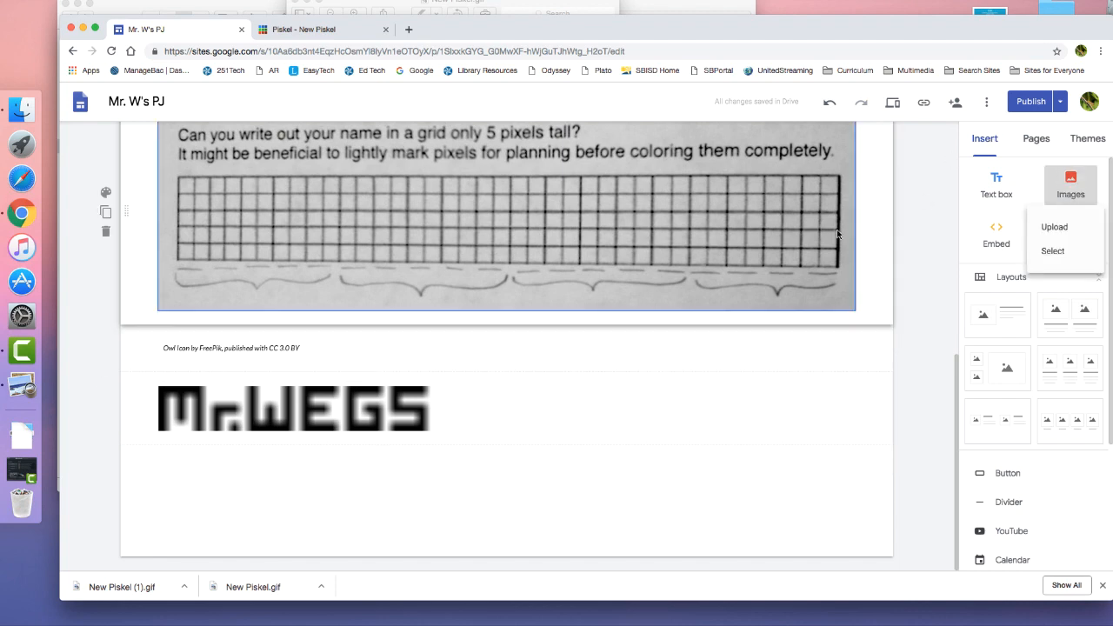
pyautogui.click(1052, 226)
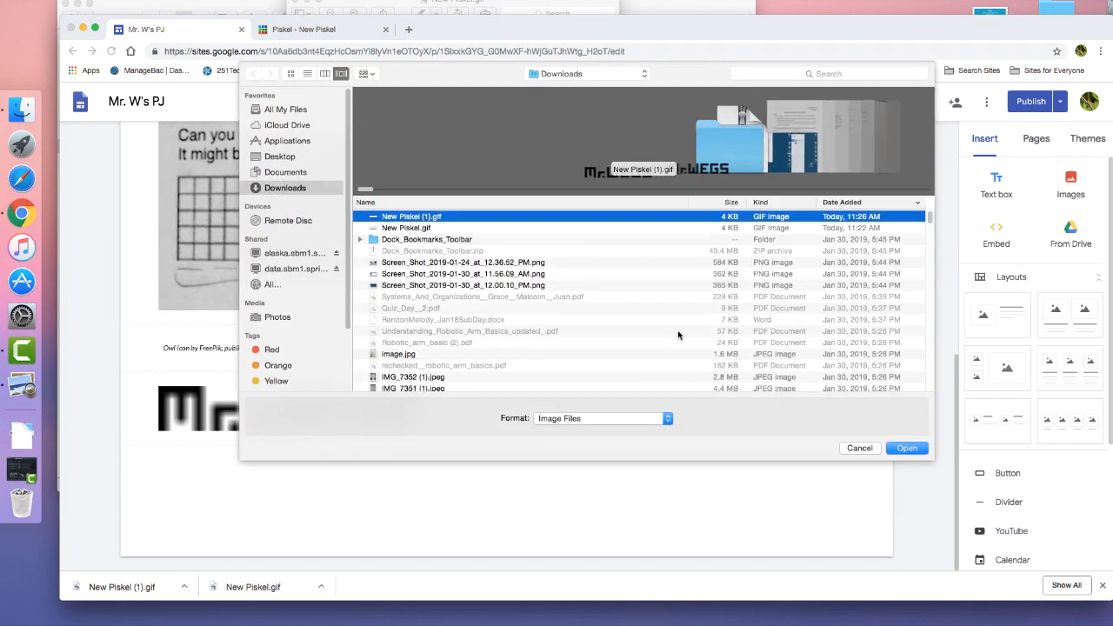
pyautogui.click(907, 449)
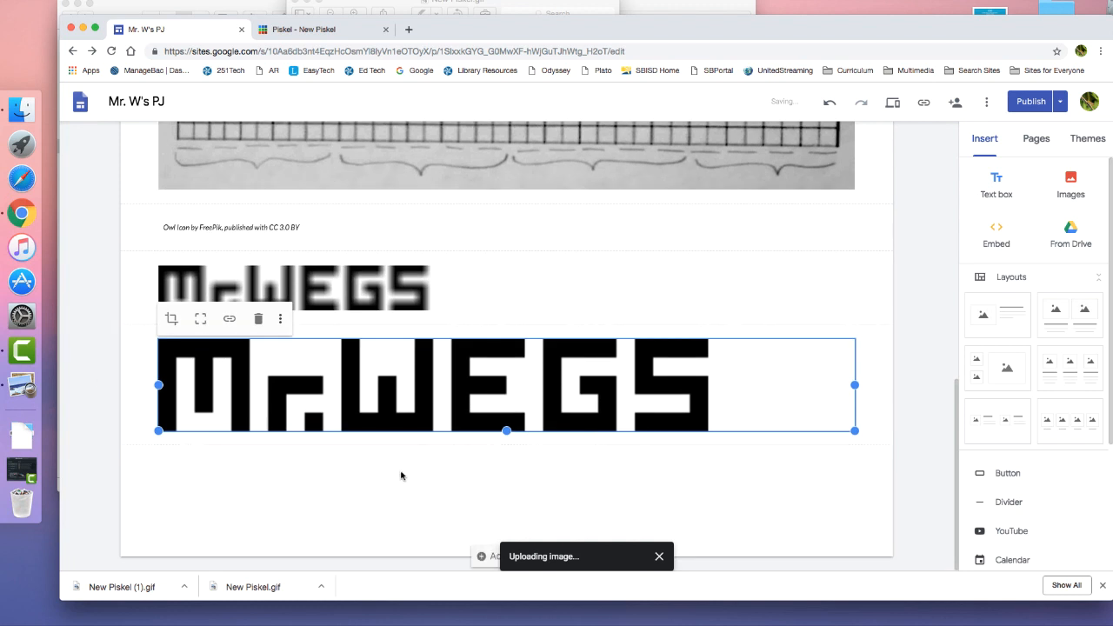
pyautogui.click(444, 447)
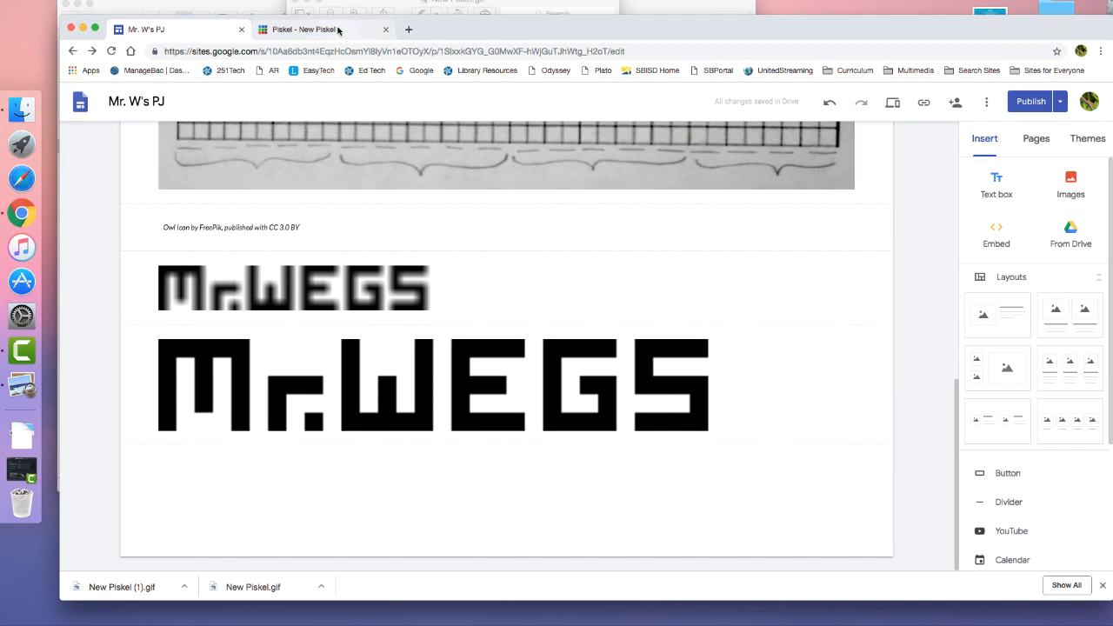
pyautogui.click(304, 29)
pyautogui.click(214, 32)
pyautogui.click(303, 29)
pyautogui.click(179, 32)
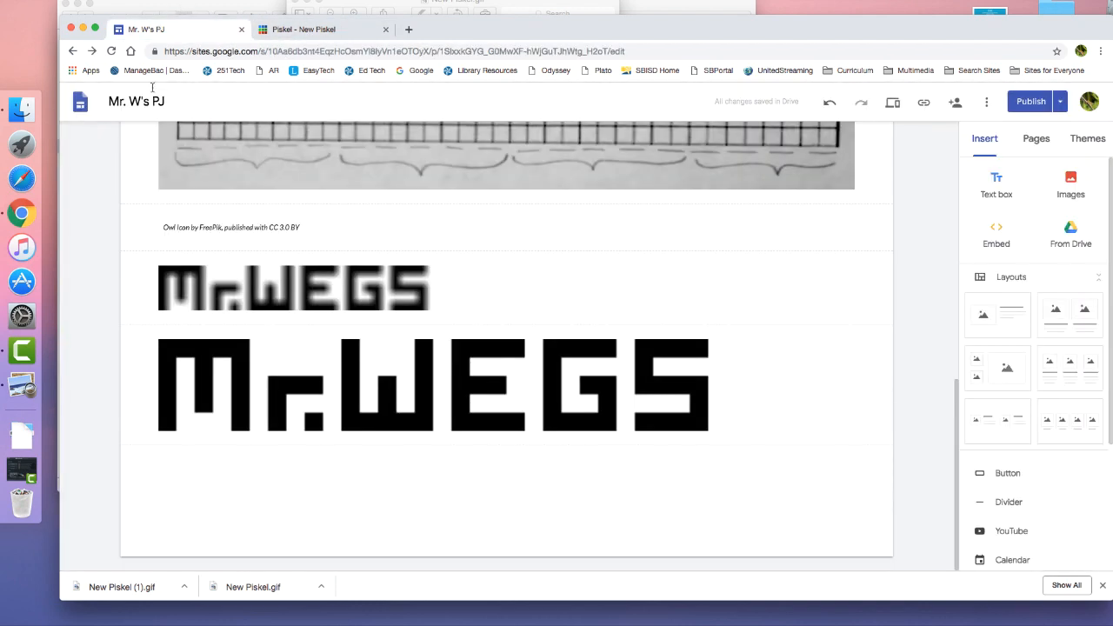
# - Open New Piskel (1).gif from the Downloads folder in Preview and place it beside the images in the narrowed browser window for comparison
pyautogui.click(21, 107)
pyautogui.doubleClick(179, 50)
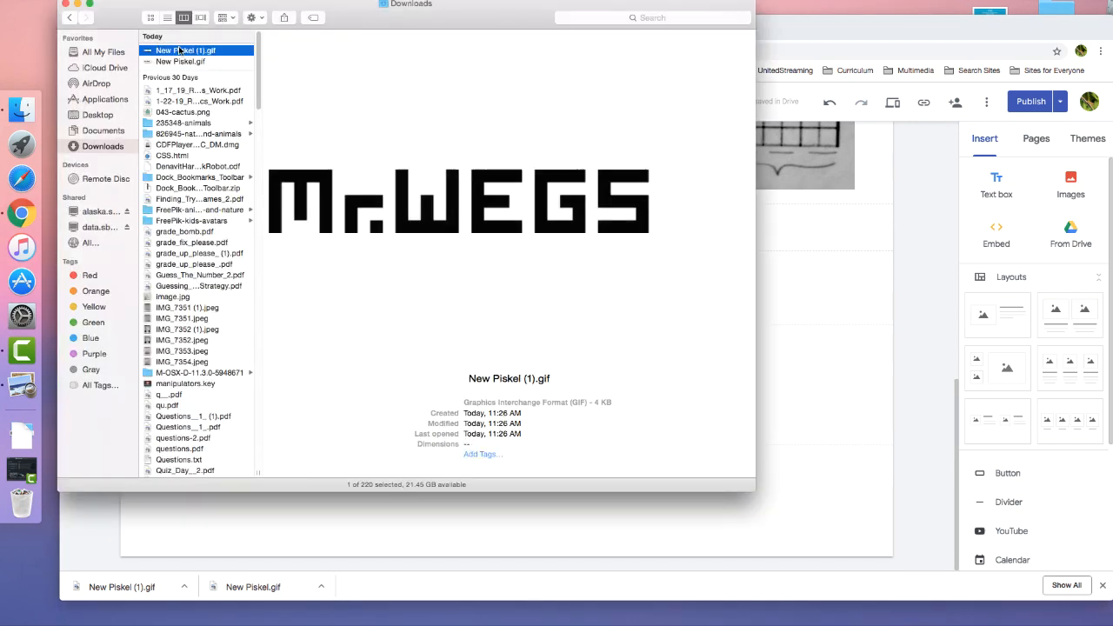
pyautogui.moveTo(196, 11); pyautogui.dragTo(896, 351)
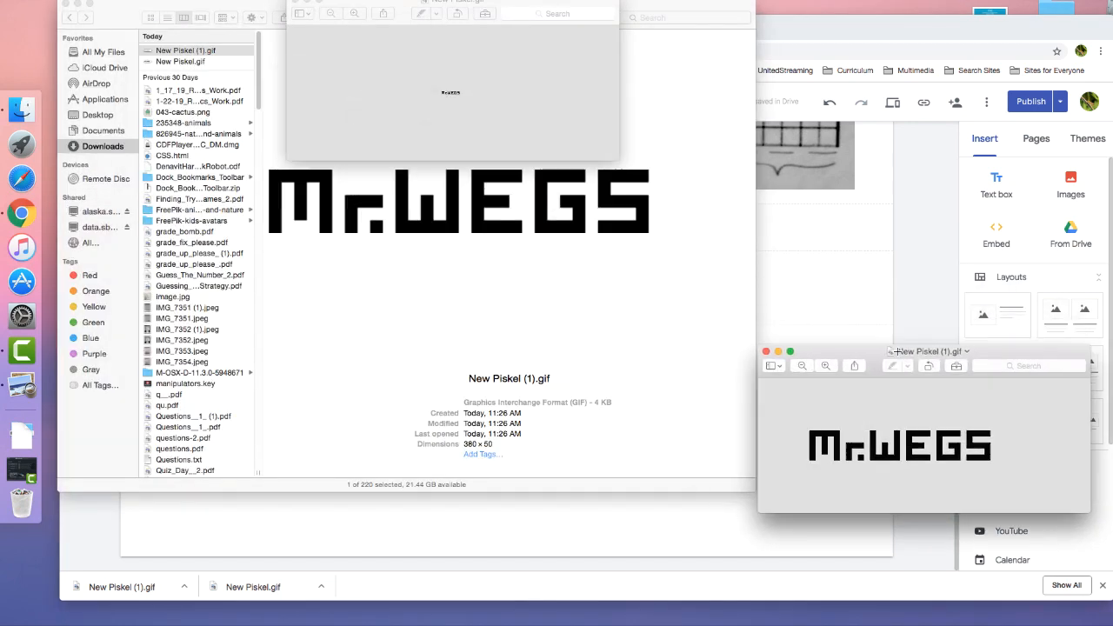
pyautogui.click(873, 43)
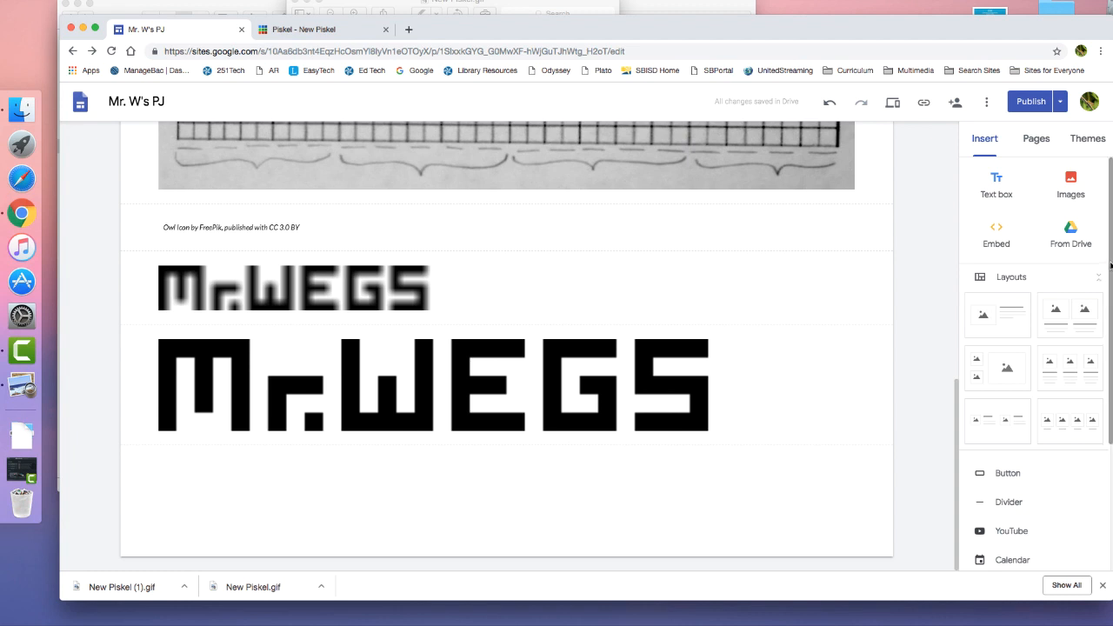
pyautogui.moveTo(1109, 261); pyautogui.dragTo(857, 261)
pyautogui.moveTo(935, 329); pyautogui.dragTo(696, 312)
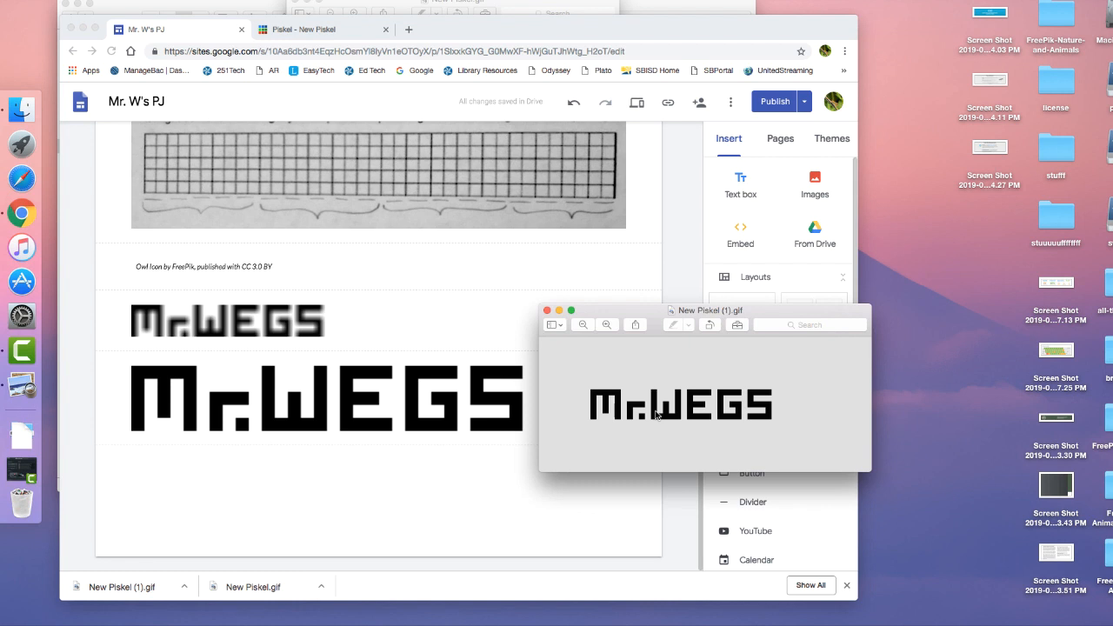
# - Switch to Piskel, set the export resolution to 760 × 100 and download the sprite as an animated GIF
pyautogui.click(323, 34)
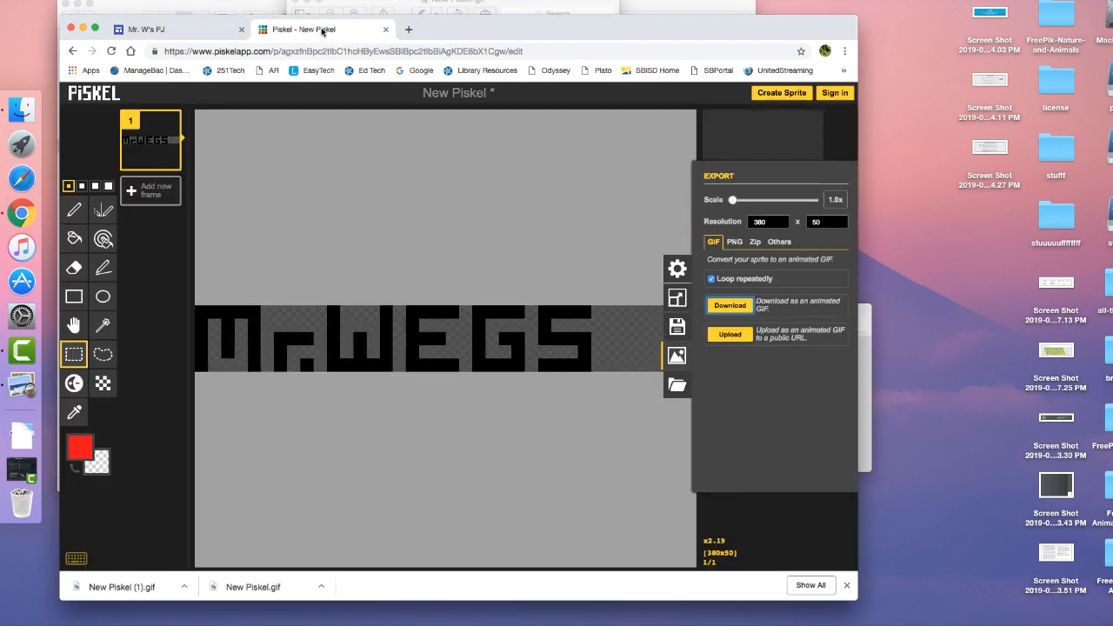
pyautogui.doubleClick(759, 222)
pyautogui.write('760')
pyautogui.press('Tab')
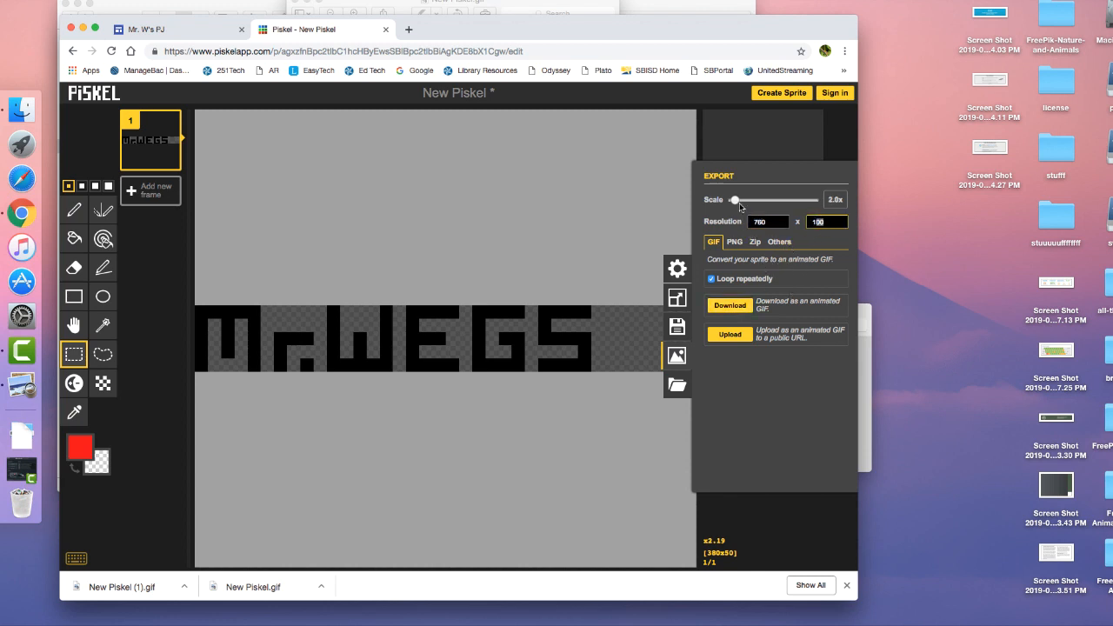
pyautogui.click(677, 297)
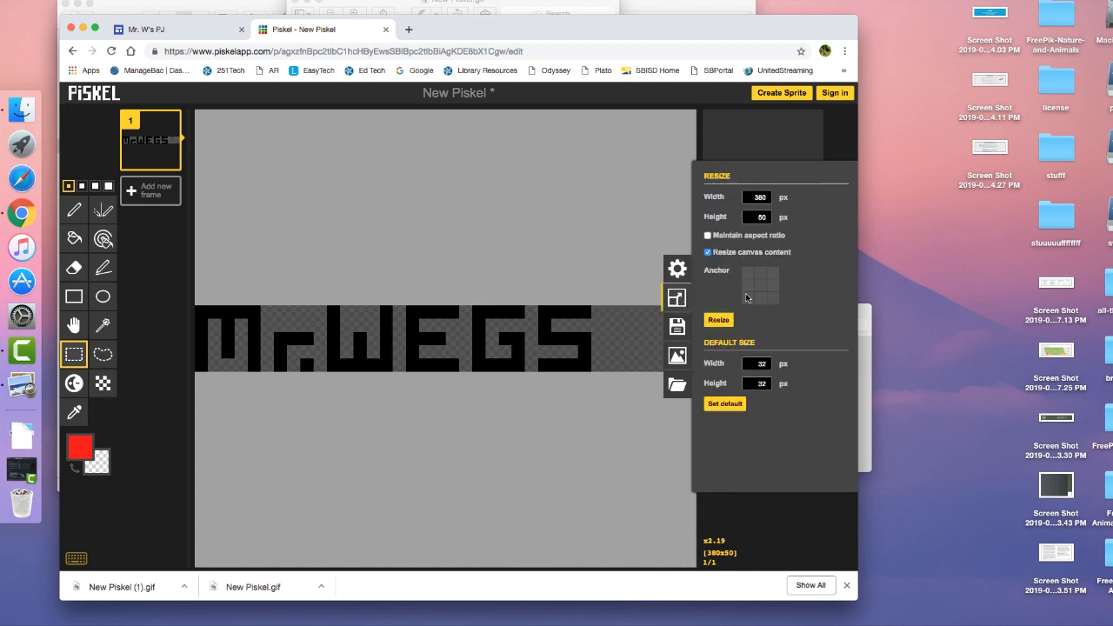
pyautogui.click(677, 355)
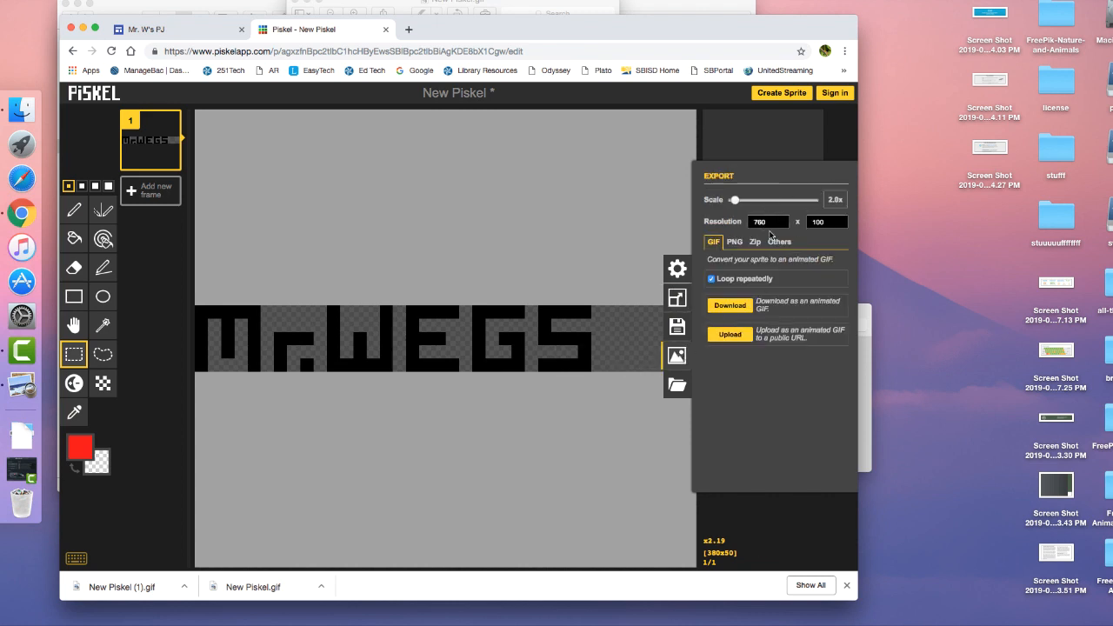
pyautogui.click(677, 298)
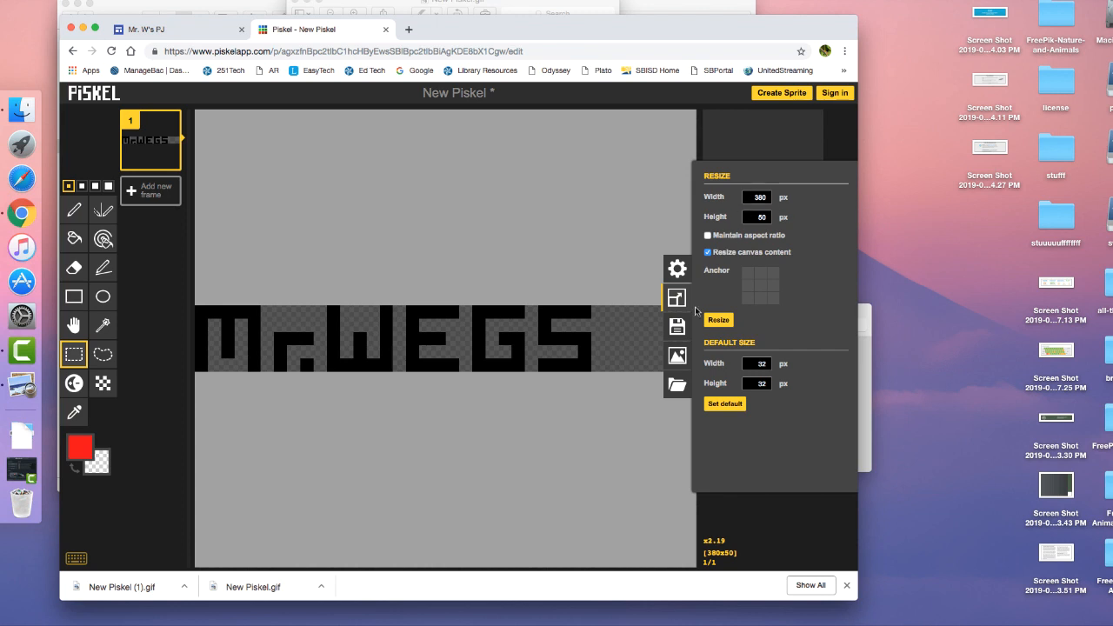
pyautogui.click(677, 355)
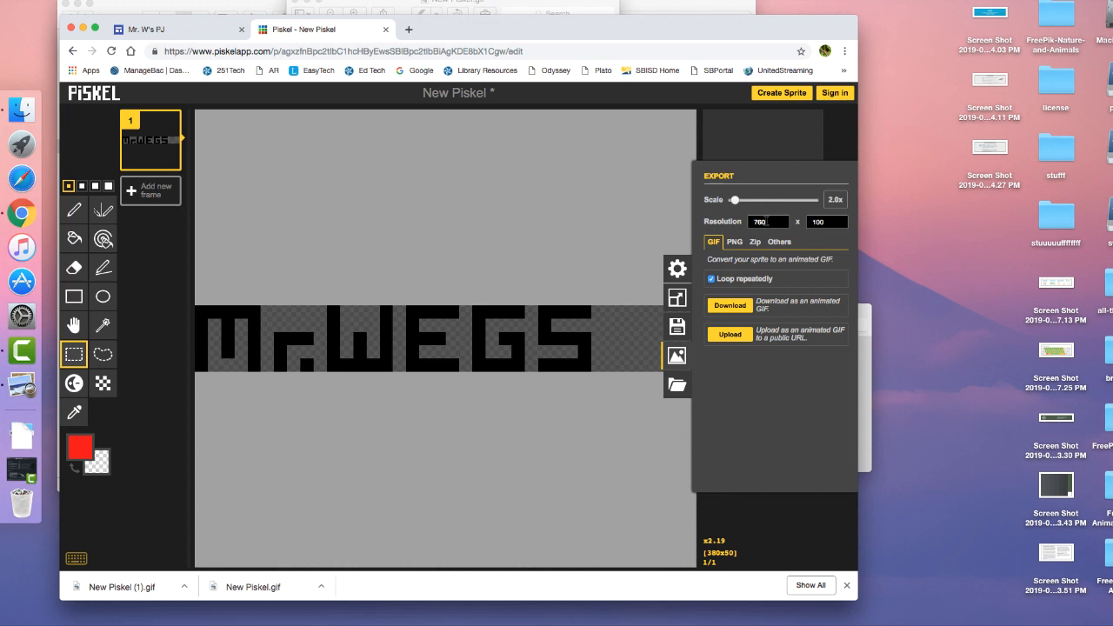
pyautogui.click(739, 311)
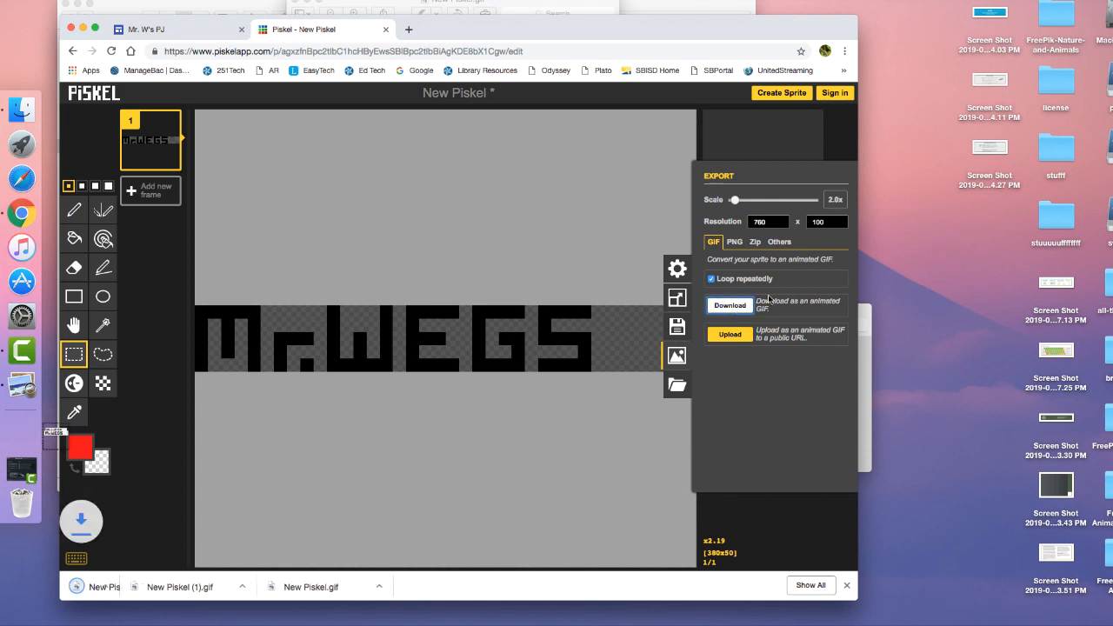
# - Upload New Piskel (2).gif to the Google Site below the previous name image and widen the browser window
pyautogui.click(174, 29)
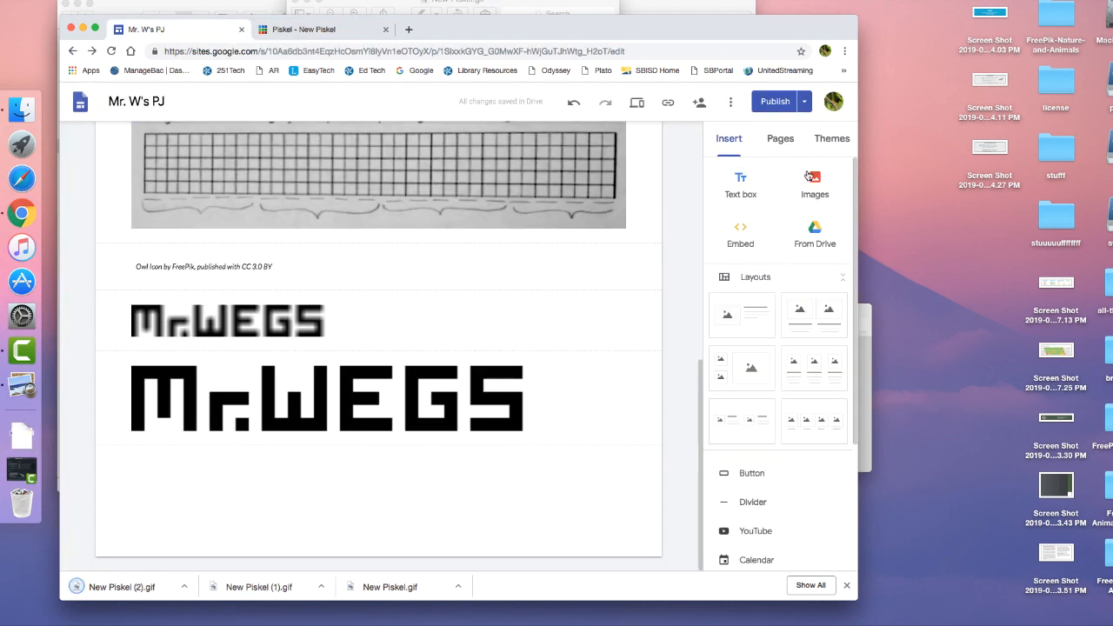
pyautogui.click(812, 185)
pyautogui.click(796, 230)
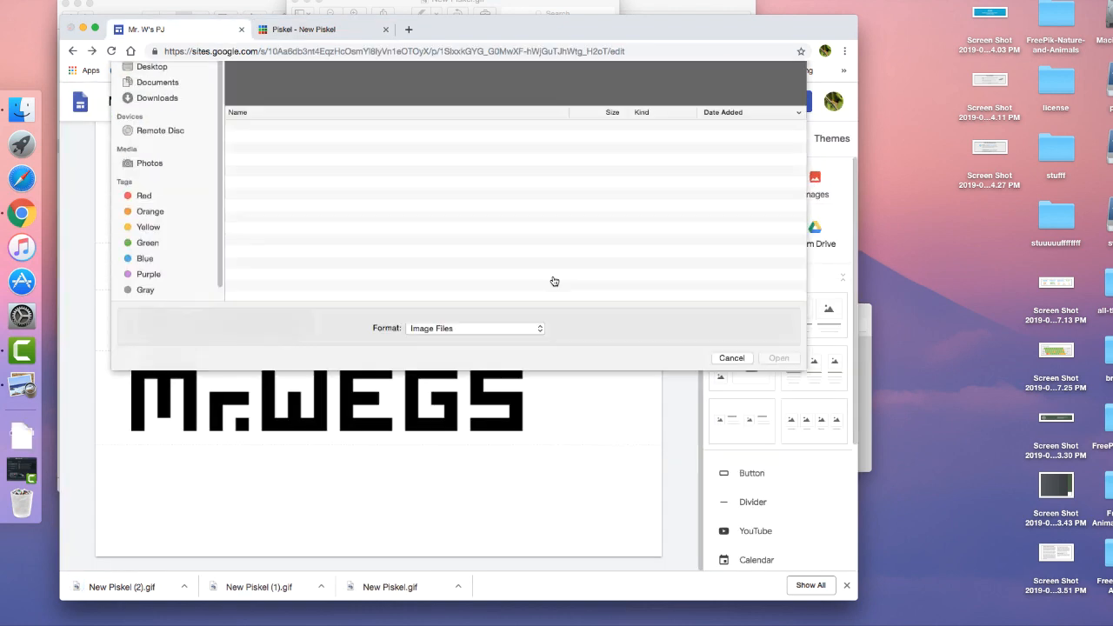
pyautogui.click(273, 217)
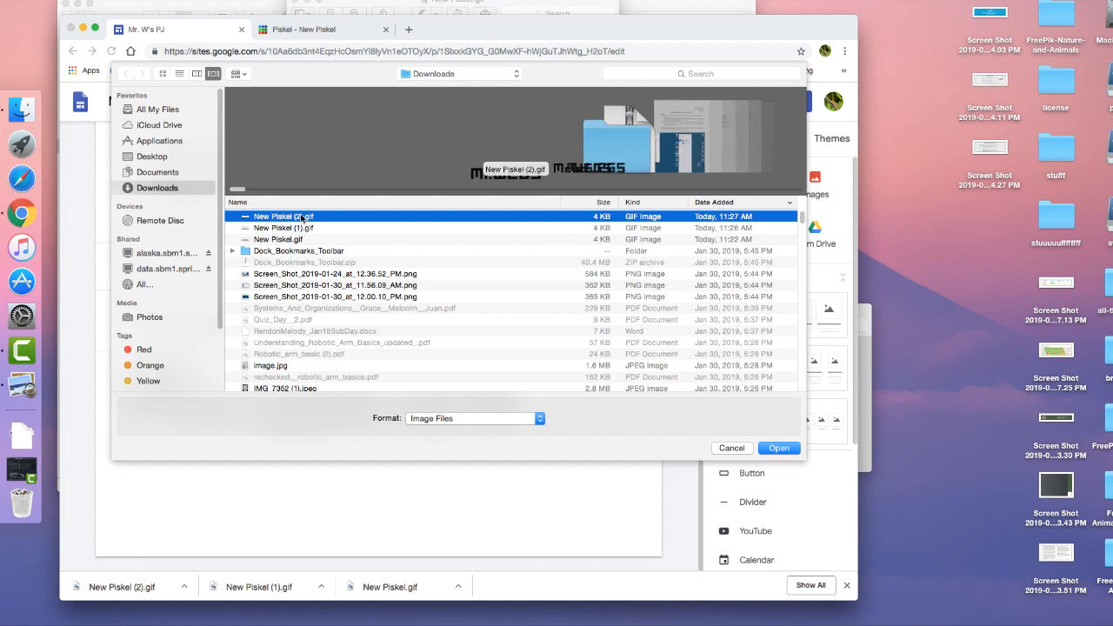
pyautogui.click(778, 448)
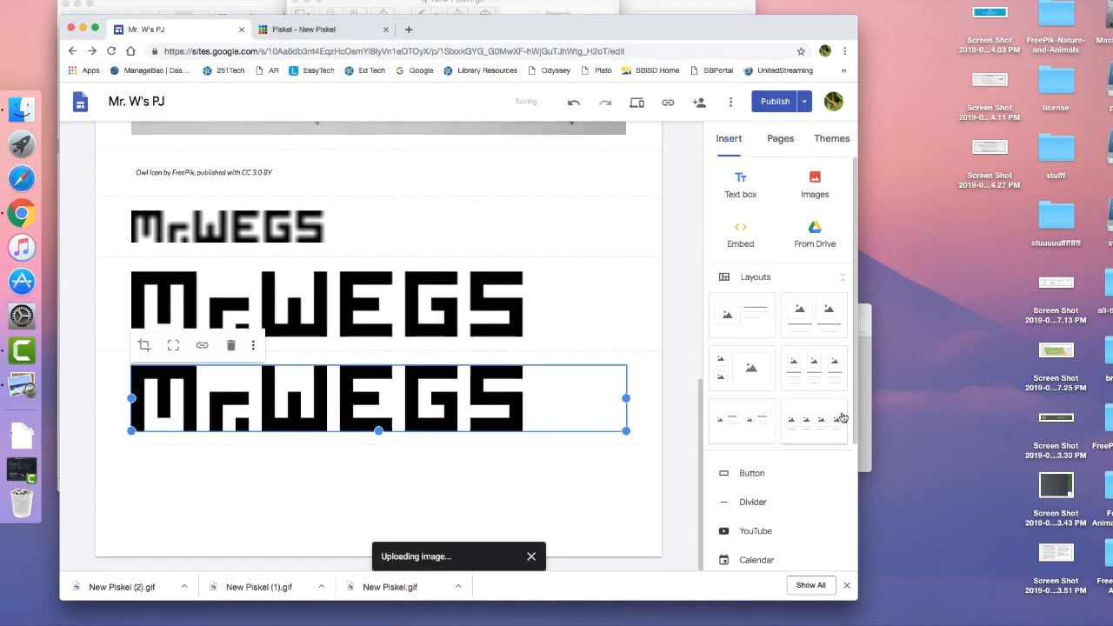
pyautogui.moveTo(854, 399); pyautogui.dragTo(1037, 400)
pyautogui.click(851, 432)
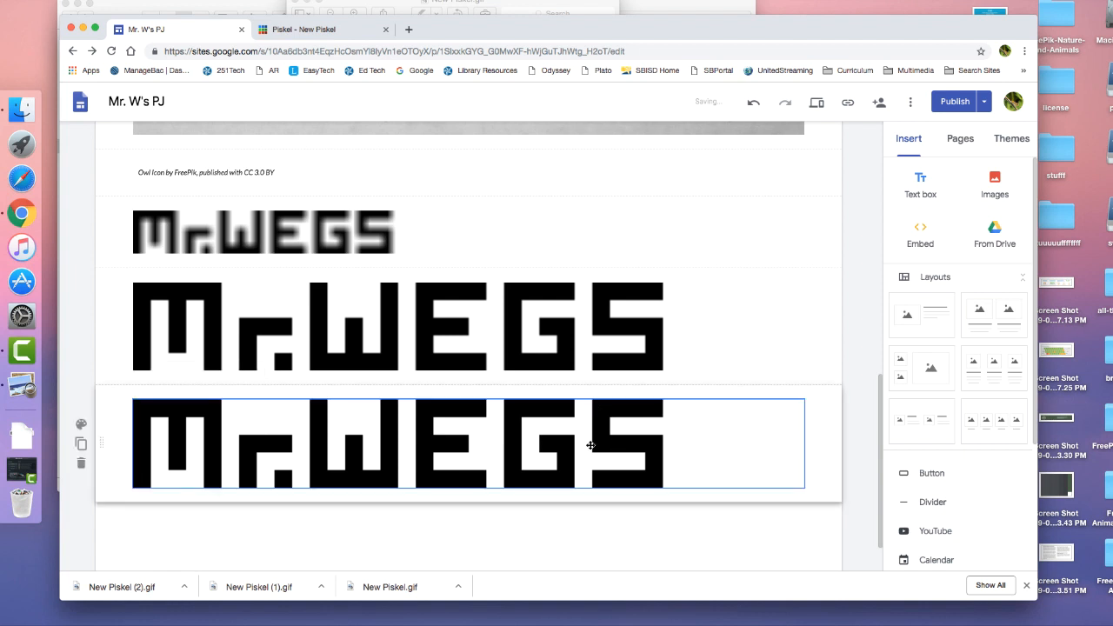